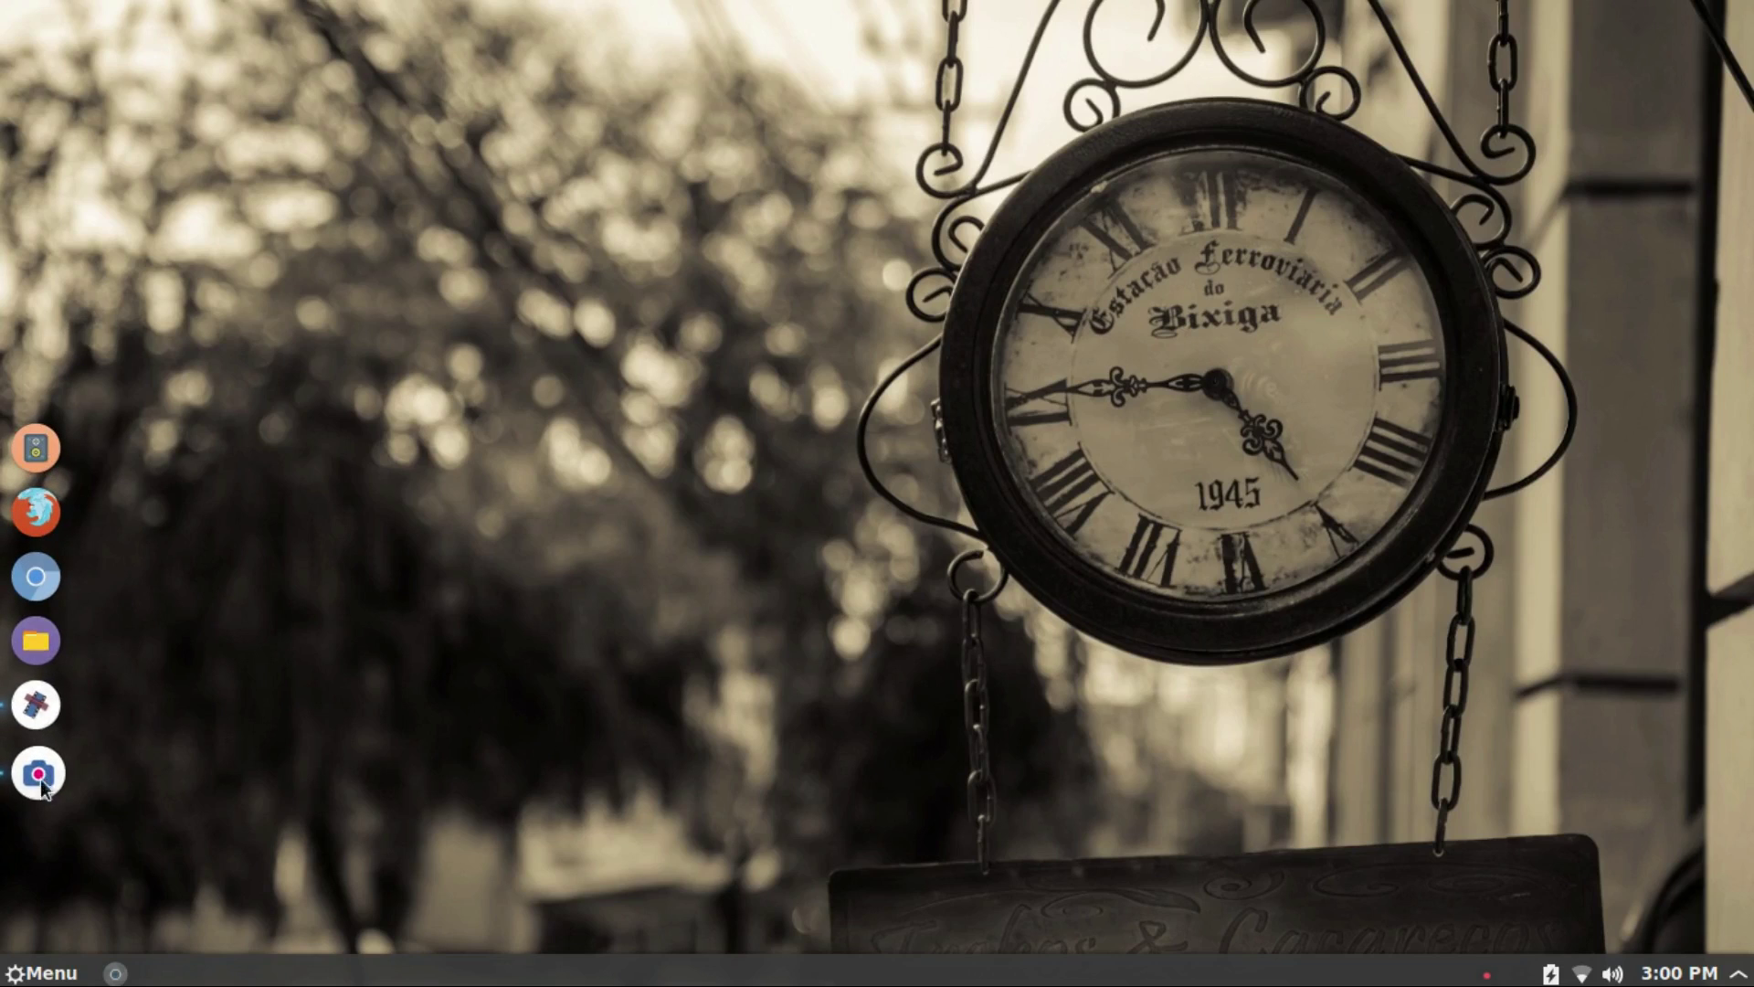
# Step: Browse the live session's application menu, then close it
pyautogui.click(70, 977)
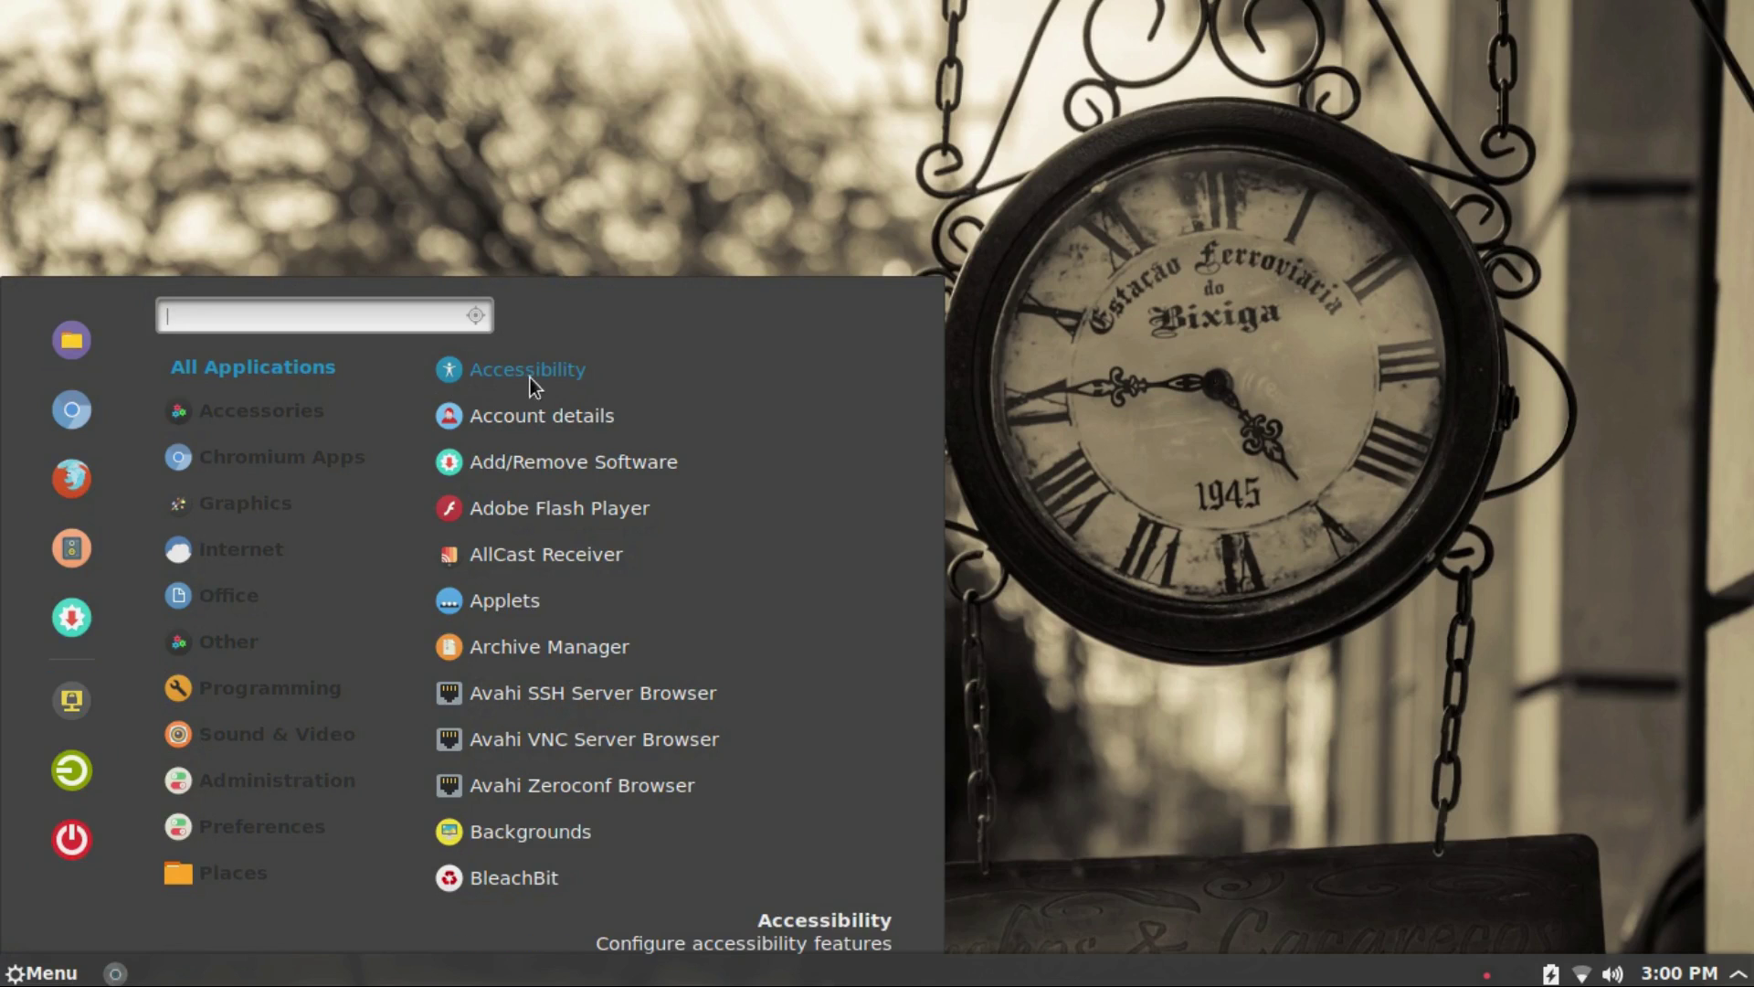
pyautogui.scroll(-10, 603, 895)
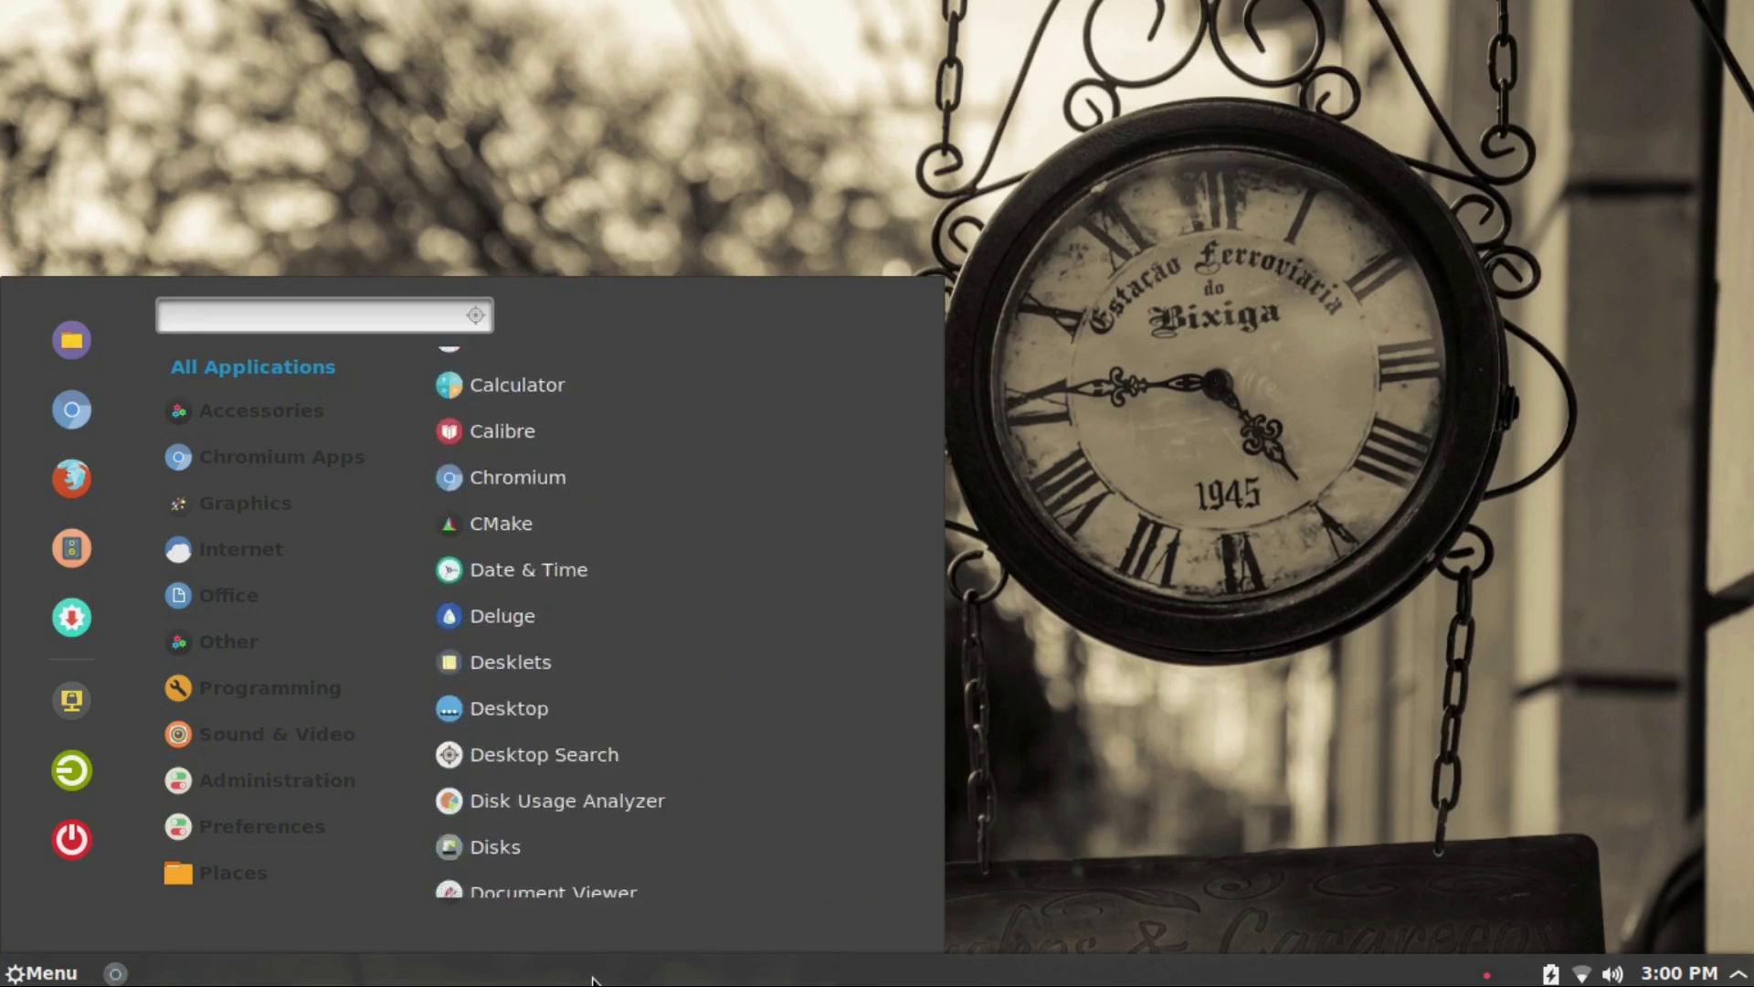
pyautogui.scroll(-5, 607, 904)
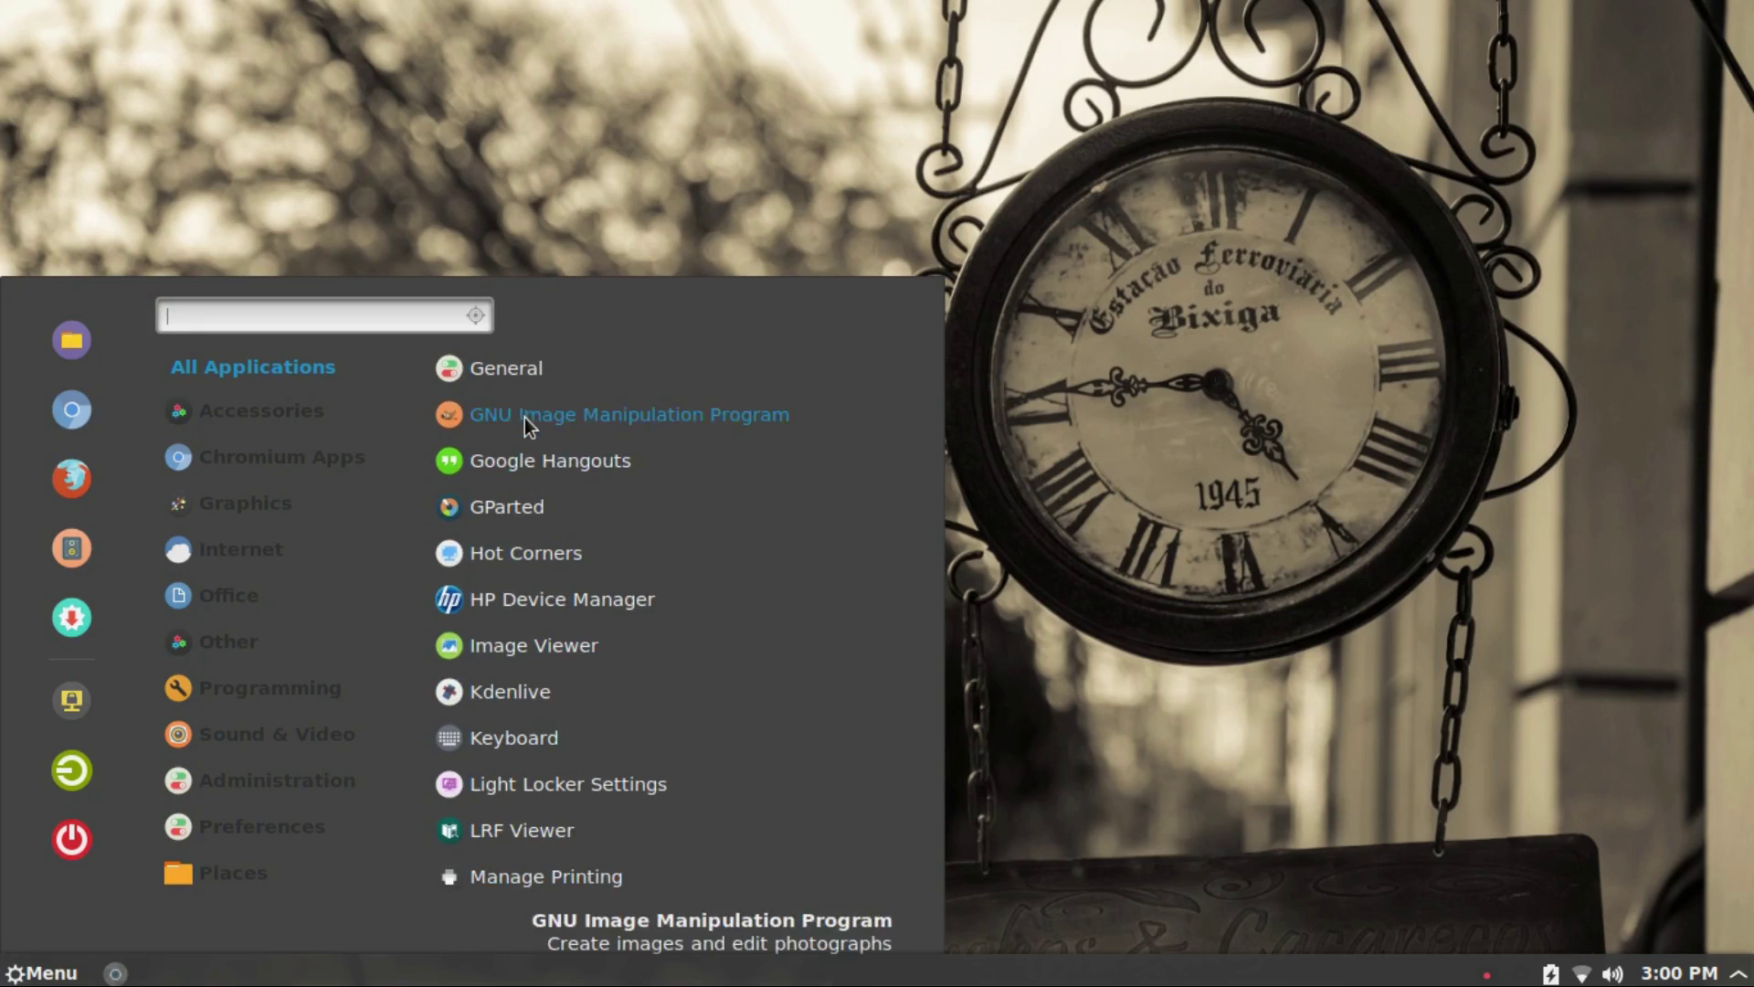
pyautogui.moveTo(285, 409)
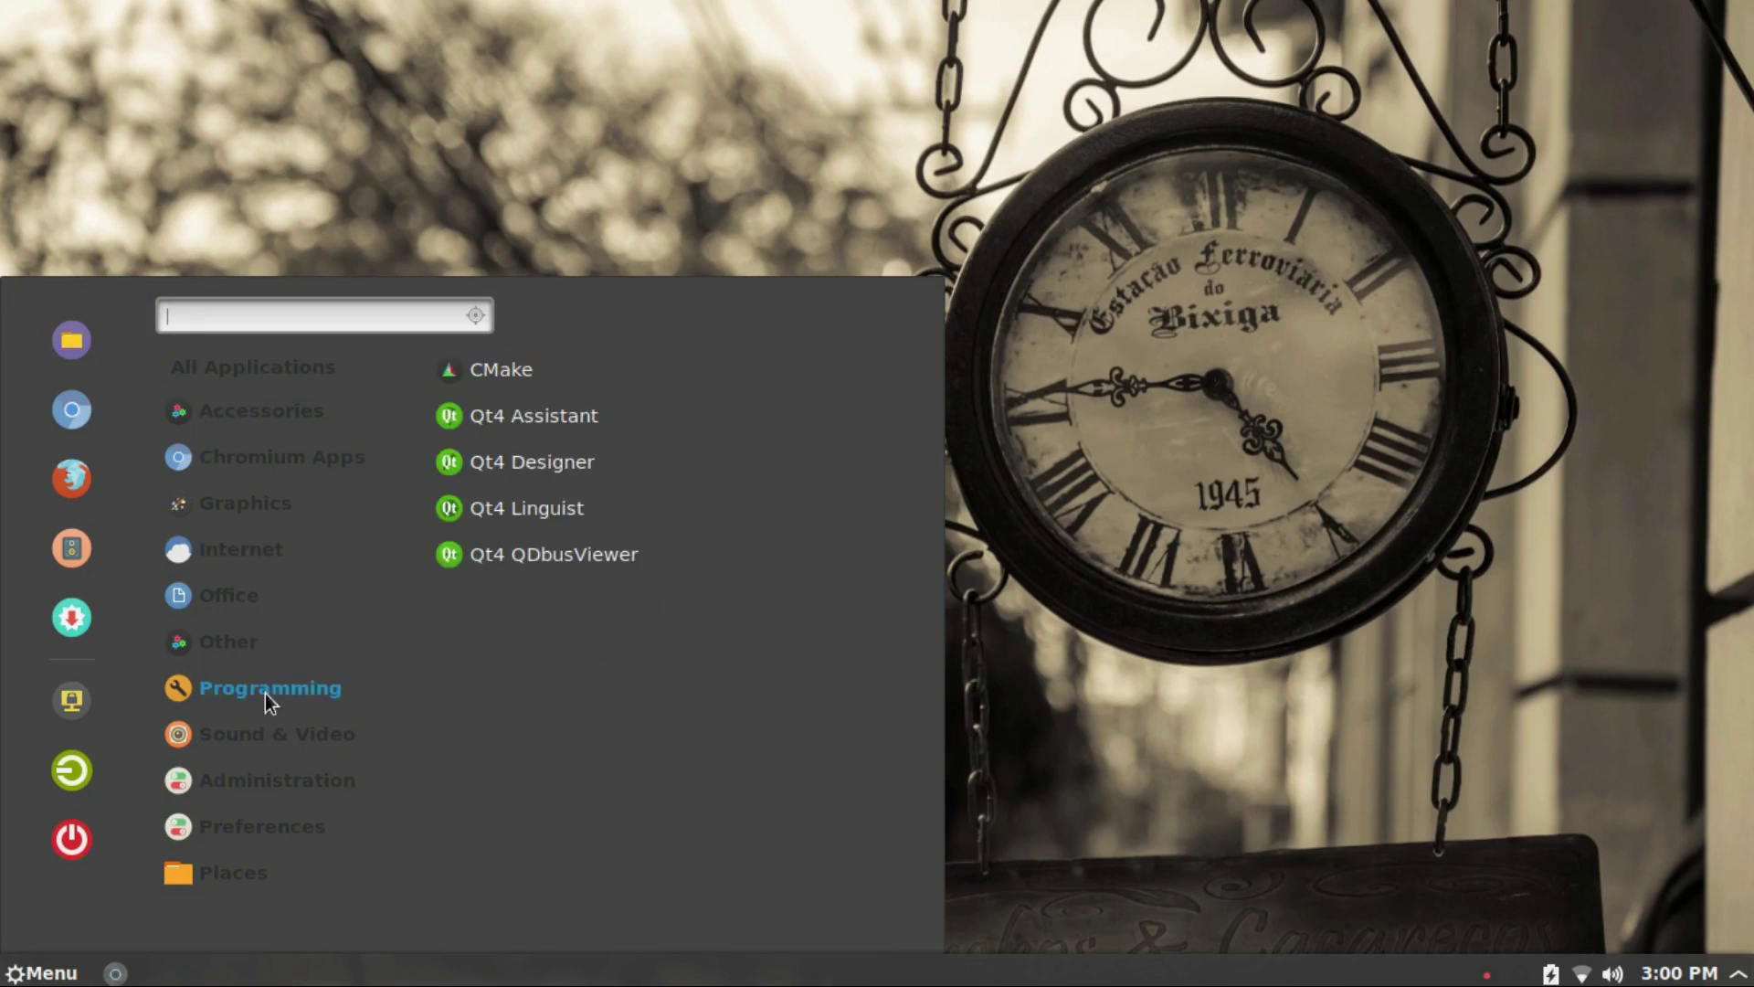
pyautogui.click(1375, 720)
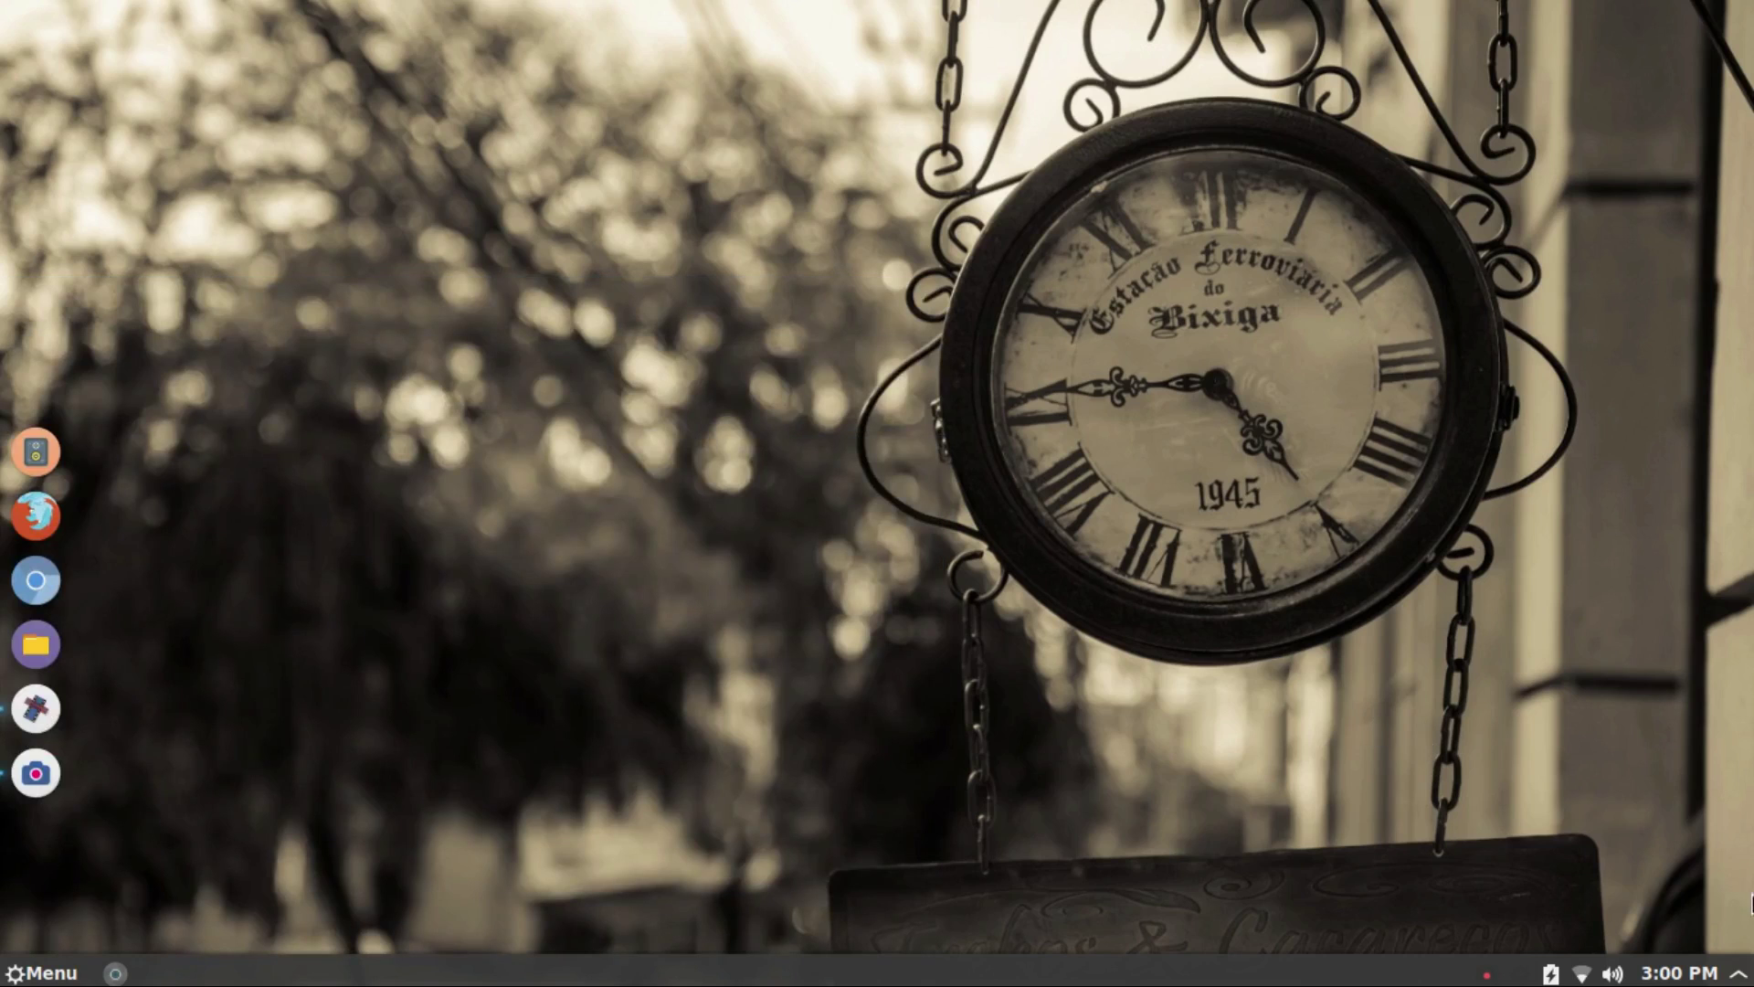
# Step: Check the panel's calendar, sound and network applets and the desktop menu, then close the window
pyautogui.rightClick(1746, 982)
pyautogui.press('Escape')
pyautogui.click(1681, 982)
pyautogui.click(1681, 981)
pyautogui.click(1615, 975)
pyautogui.click(1615, 975)
pyautogui.click(1589, 978)
pyautogui.click(1589, 979)
pyautogui.rightClick(1028, 472)
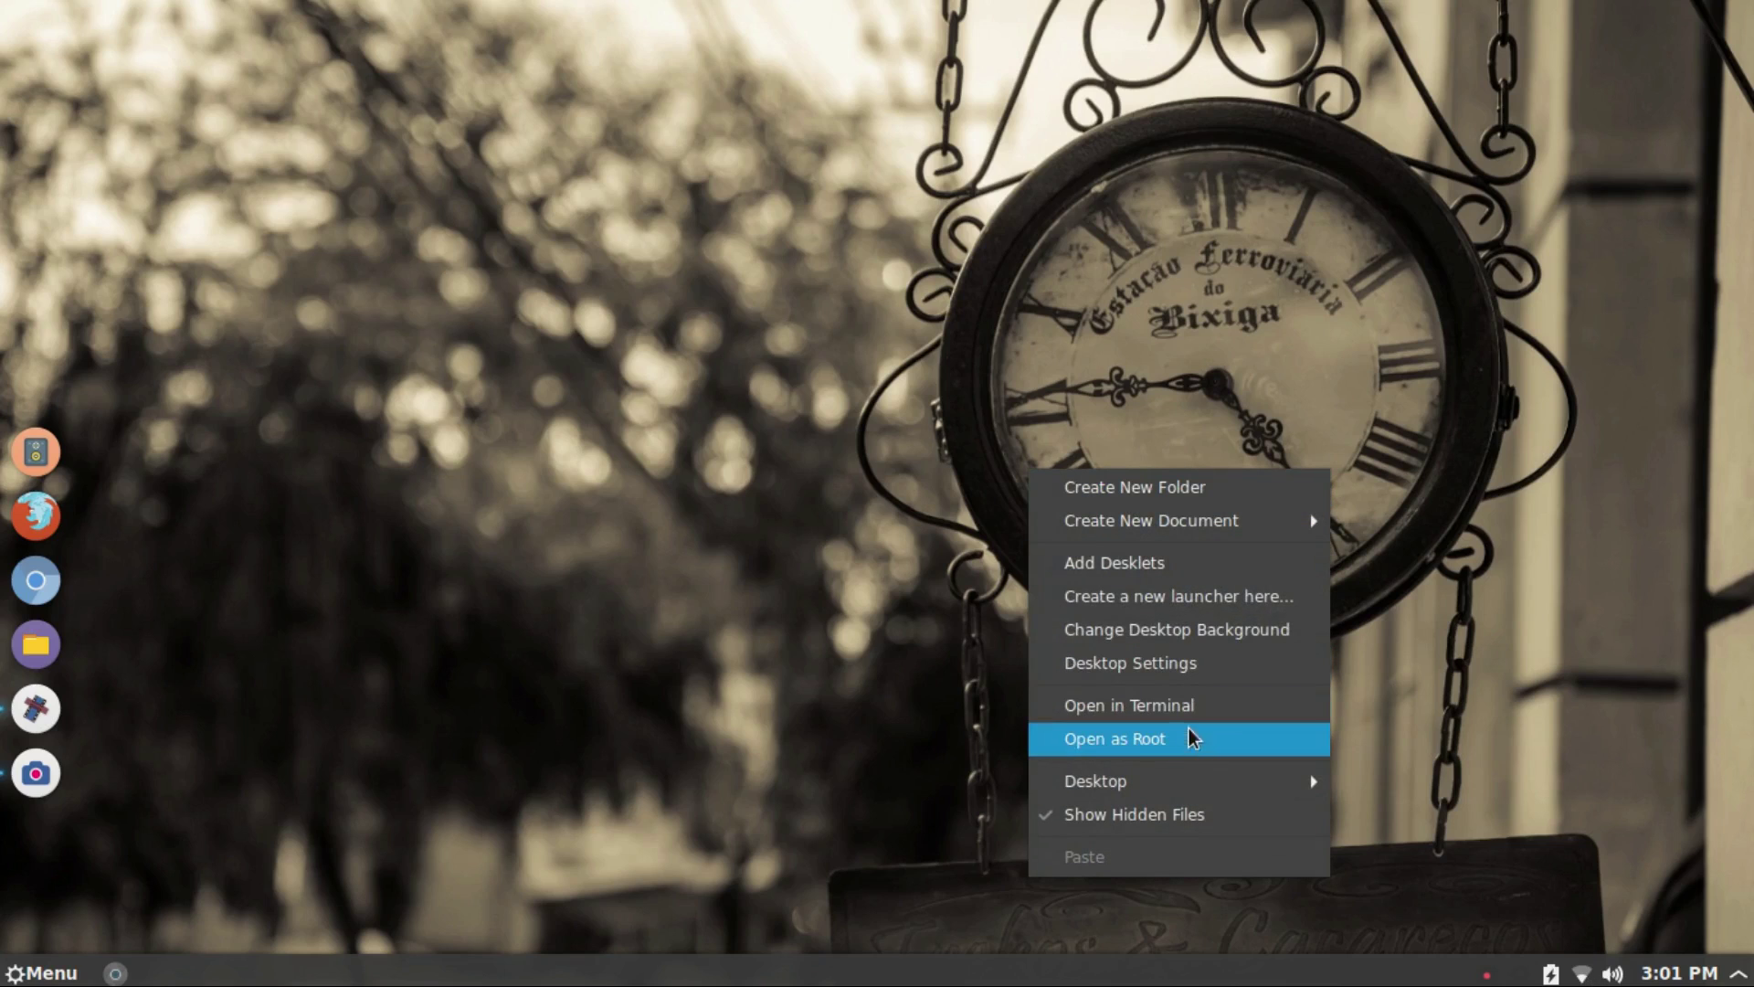
pyautogui.click(1211, 640)
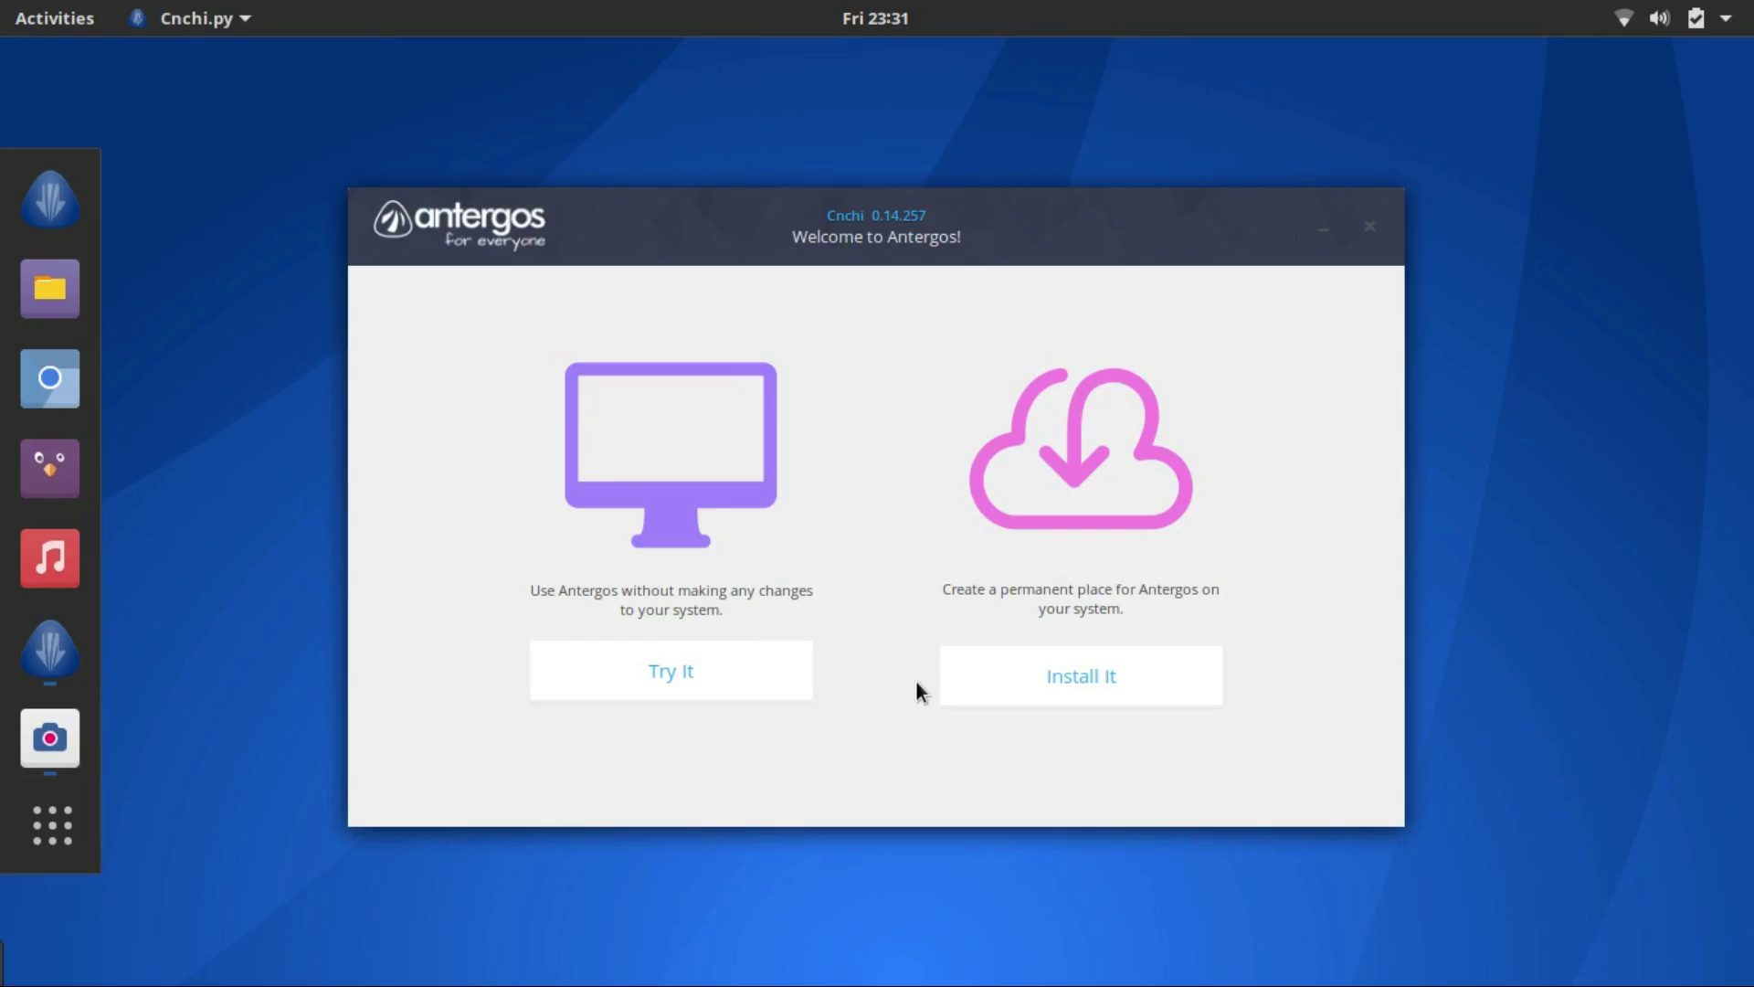
pyautogui.hotkey('alt', 'F4')
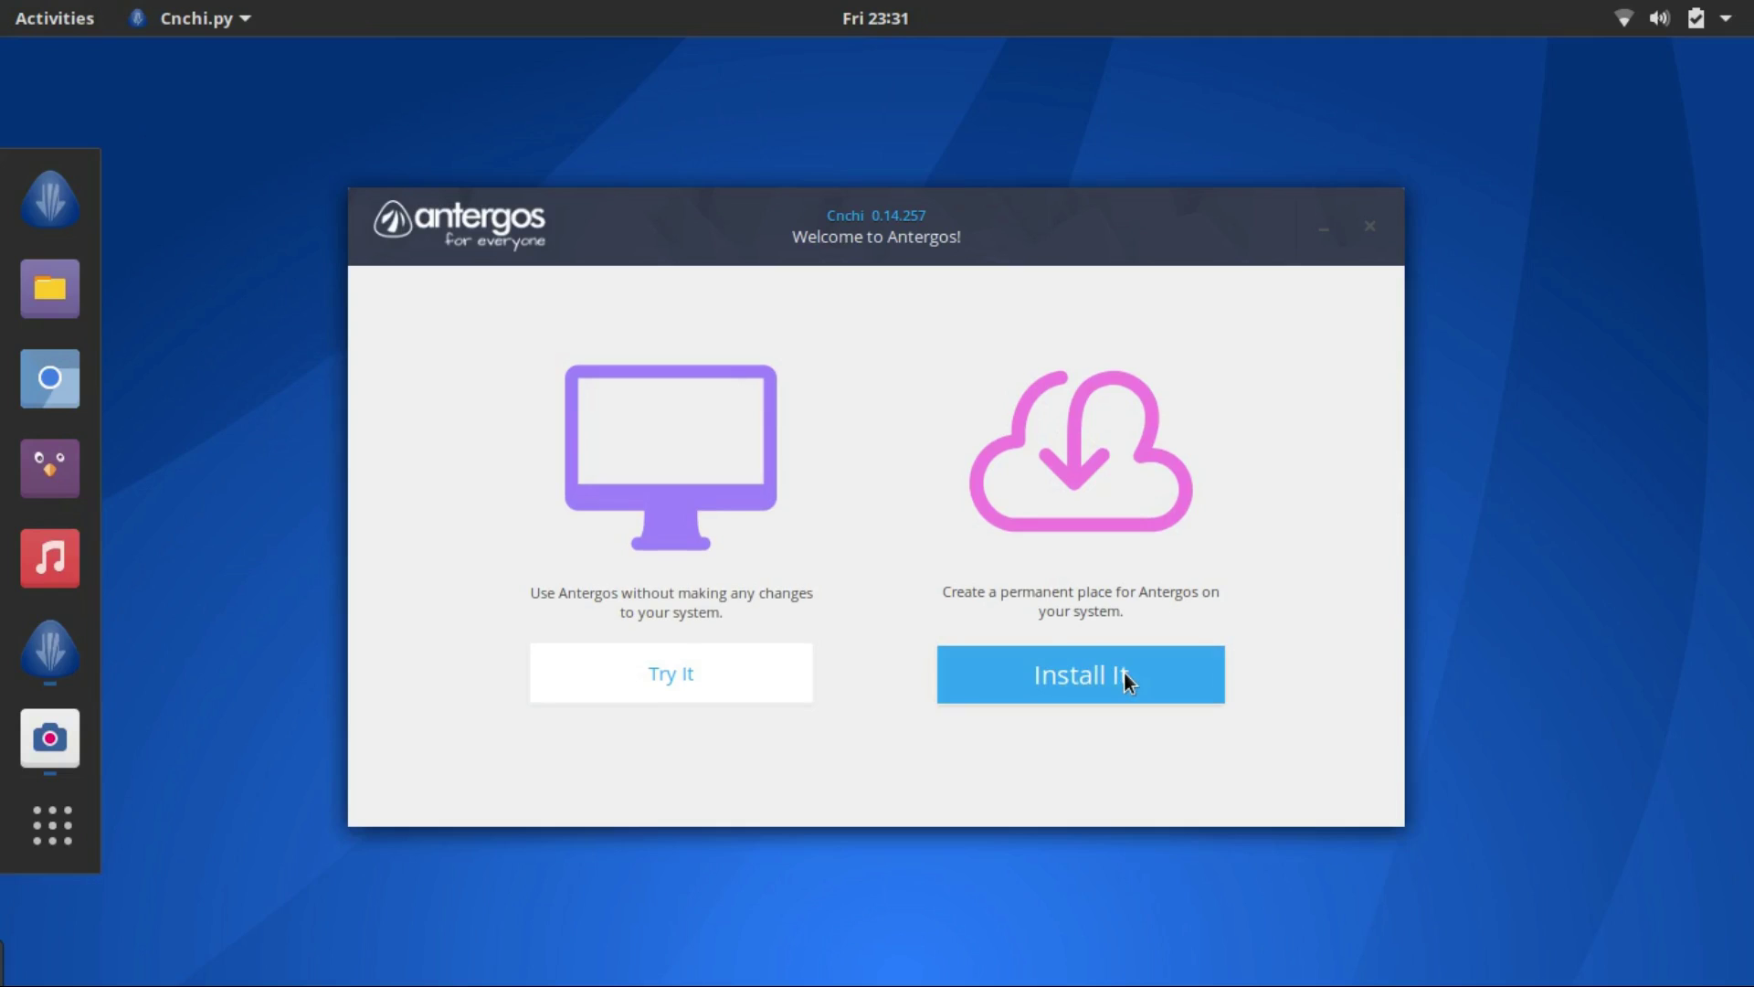
# Step: Start a permanent Antergos install in English and pass the system check
pyautogui.click(1124, 673)
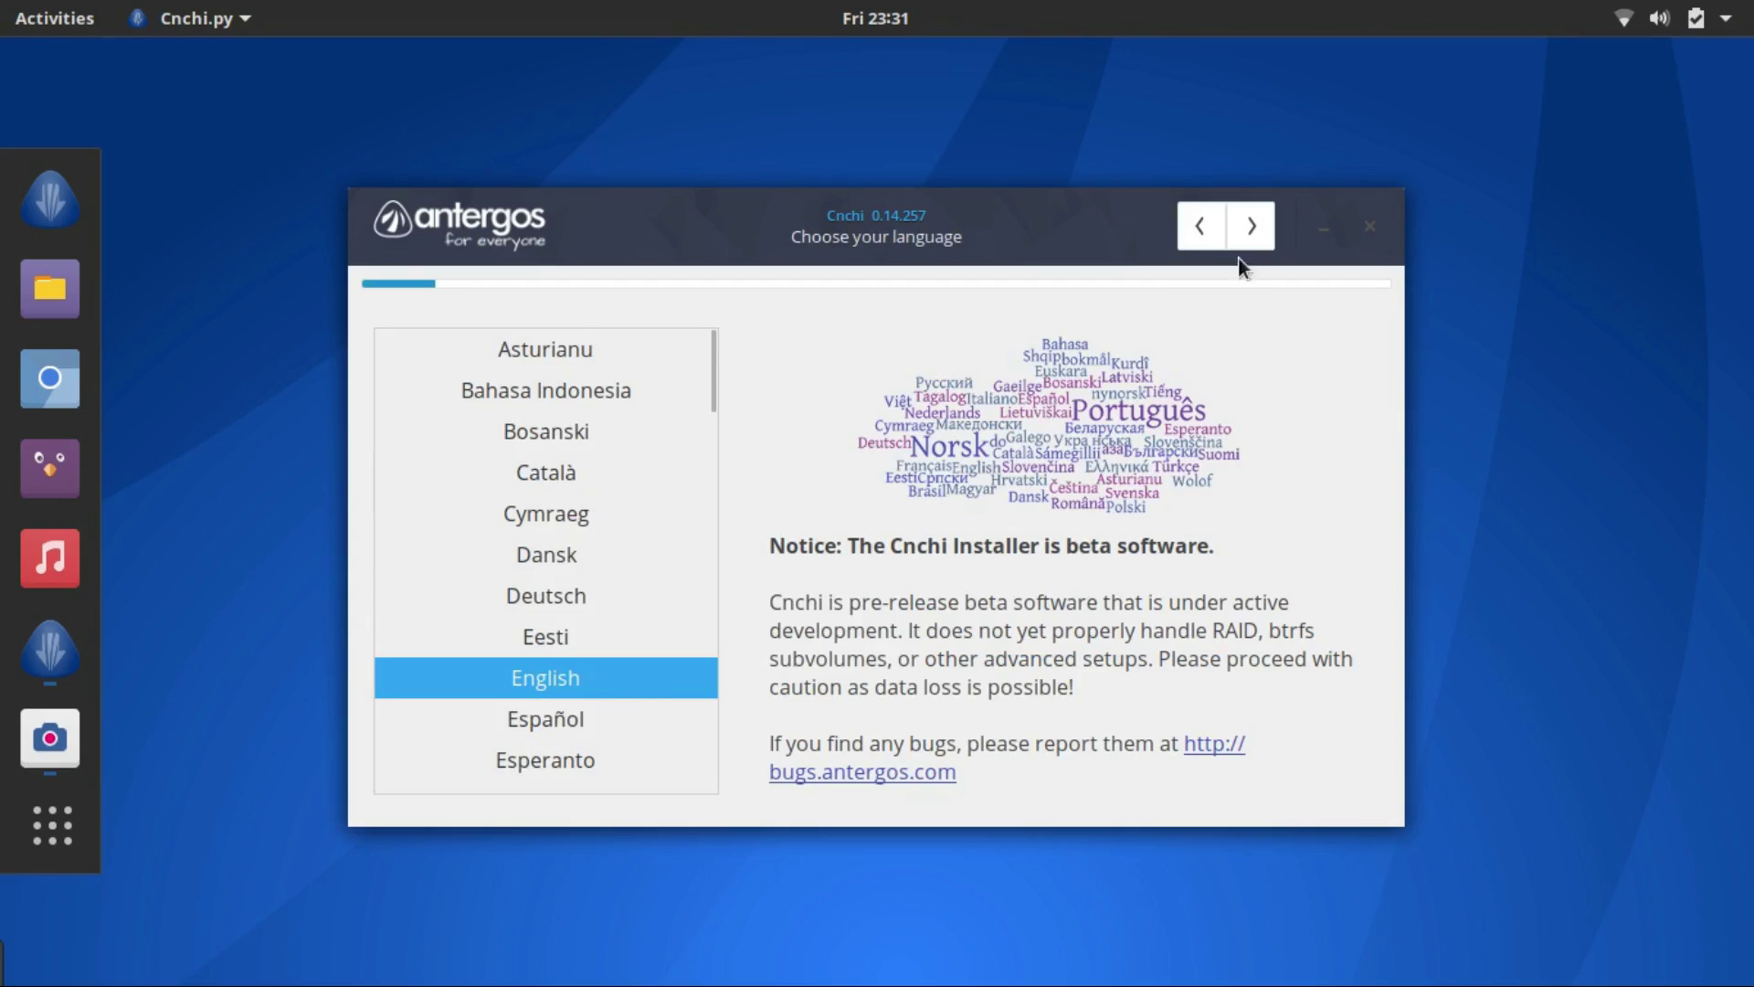
pyautogui.click(1254, 224)
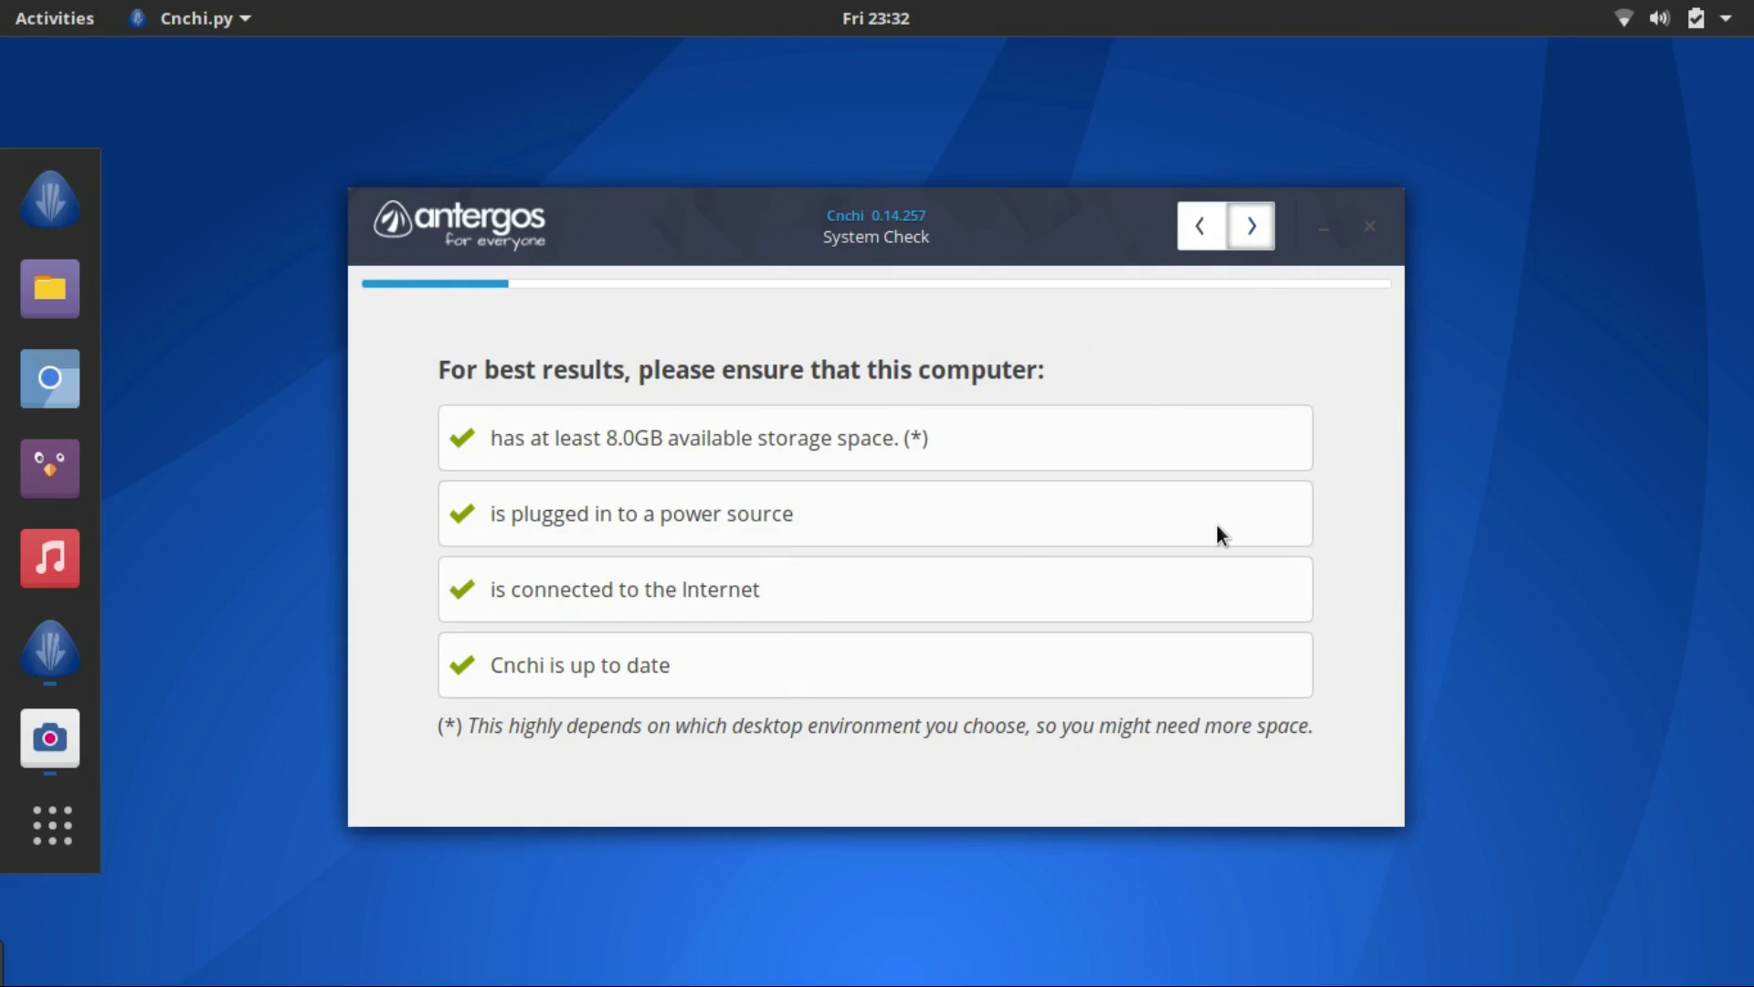
pyautogui.press('Return')
# Step: Set the location to United States and keep the Asia/Kolkata timezone
pyautogui.scroll(-3, 976, 541)
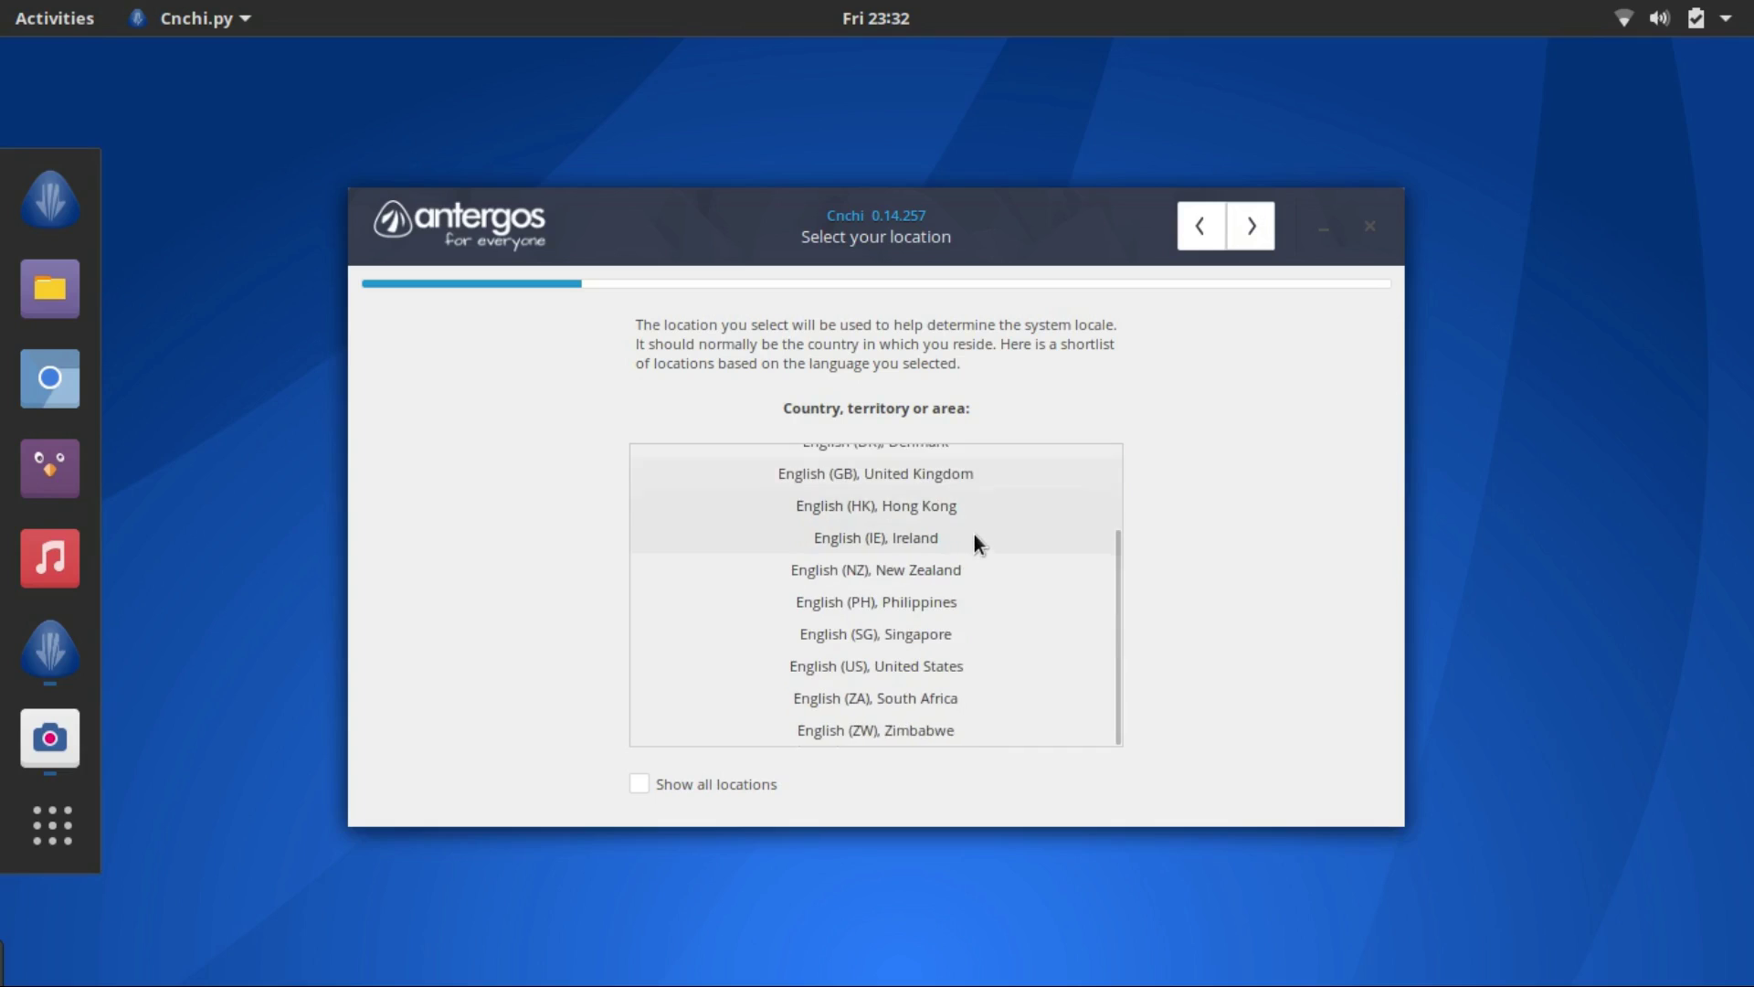
pyautogui.click(958, 671)
pyautogui.click(1260, 240)
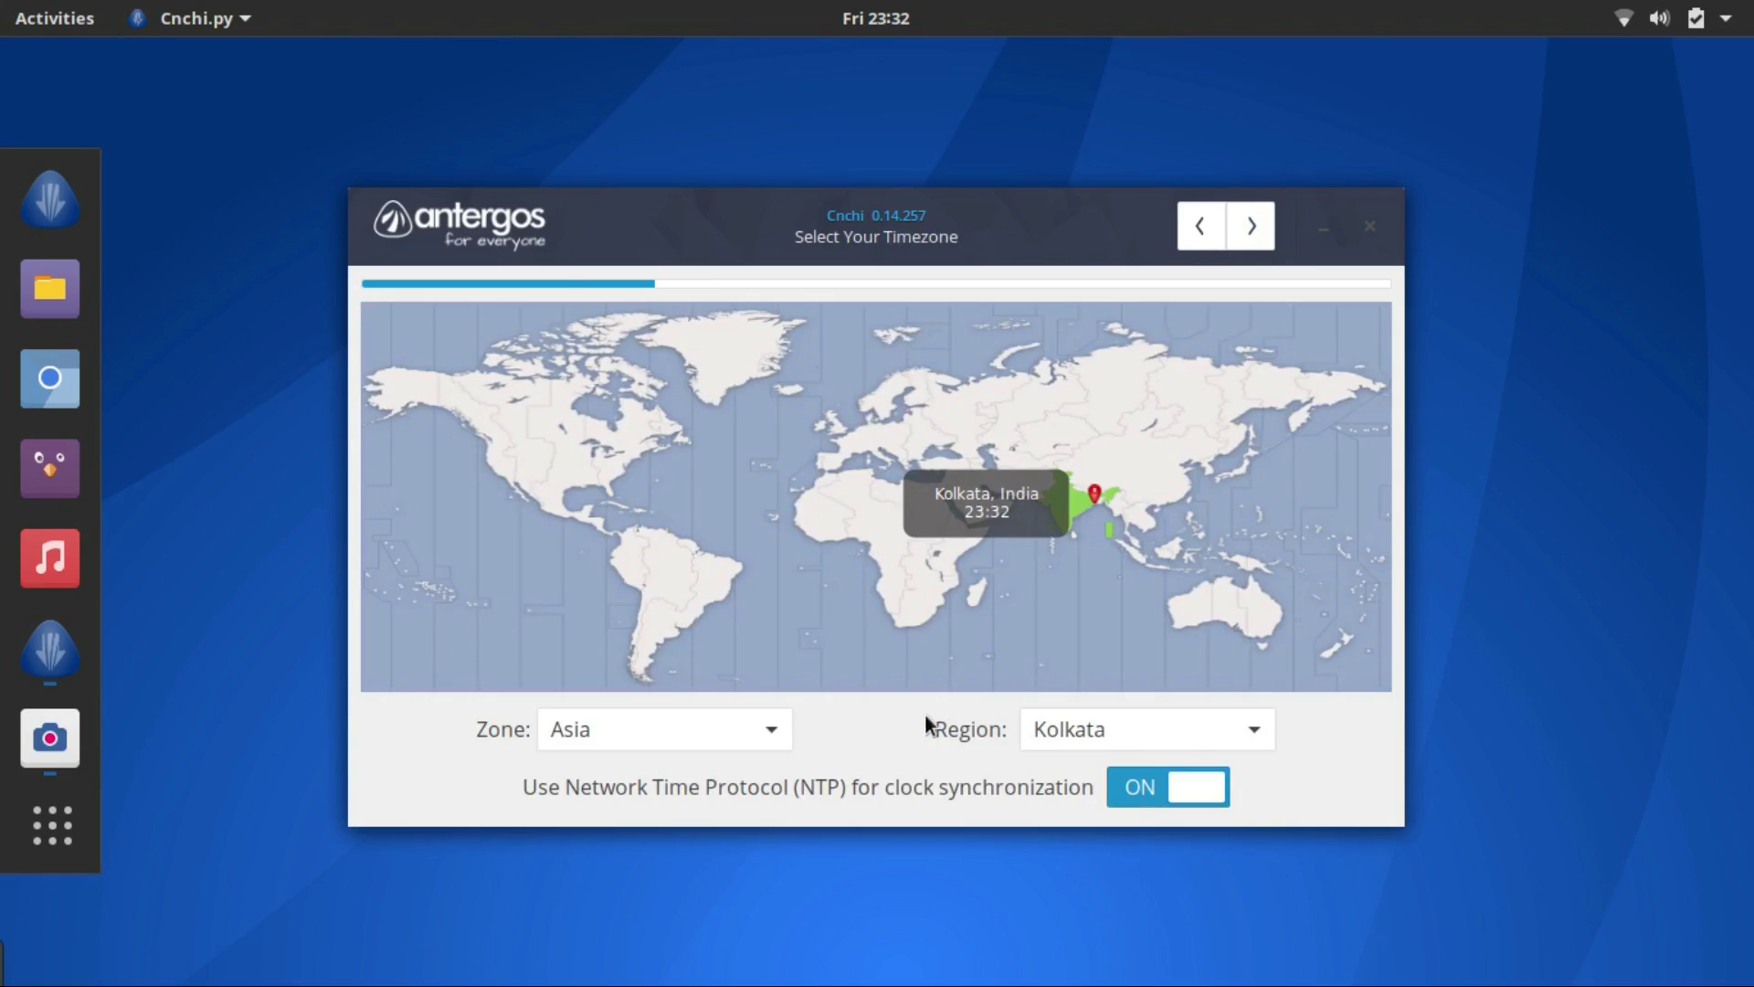
pyautogui.click(1247, 228)
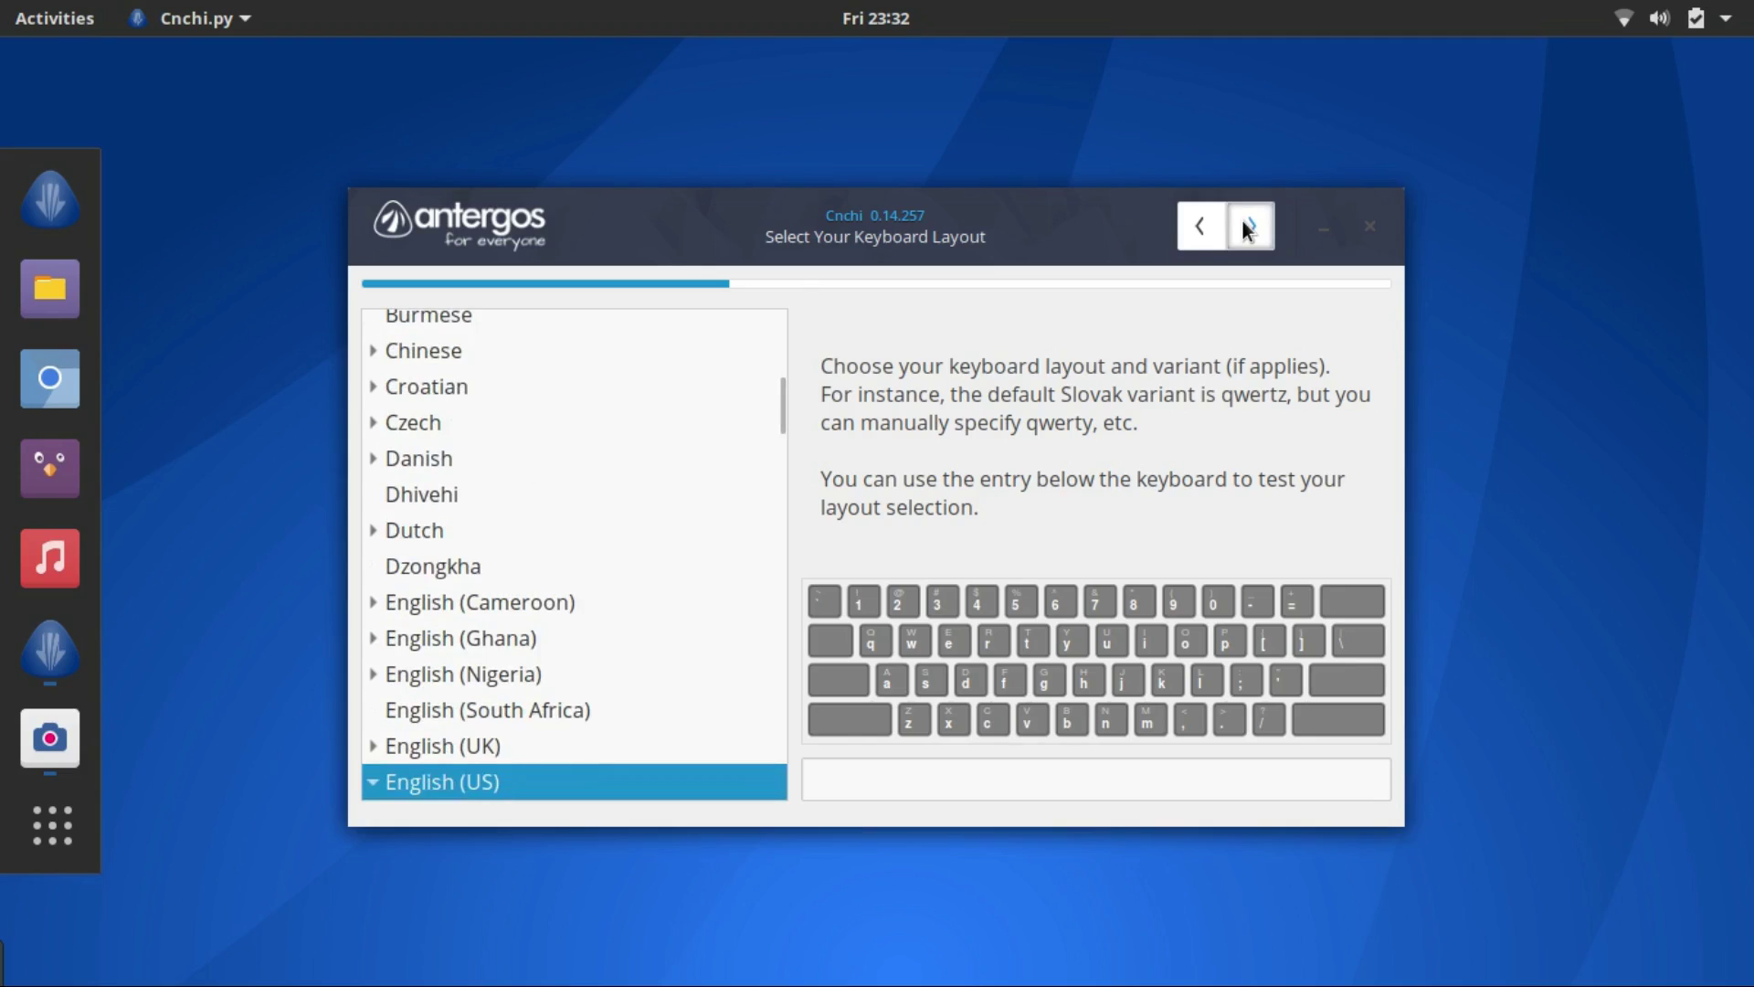
# Step: Keep the English (US) keyboard and compare Cinnamon, Base, GNOME, KDE, MATE, Openbox and Xfce
pyautogui.click(1247, 227)
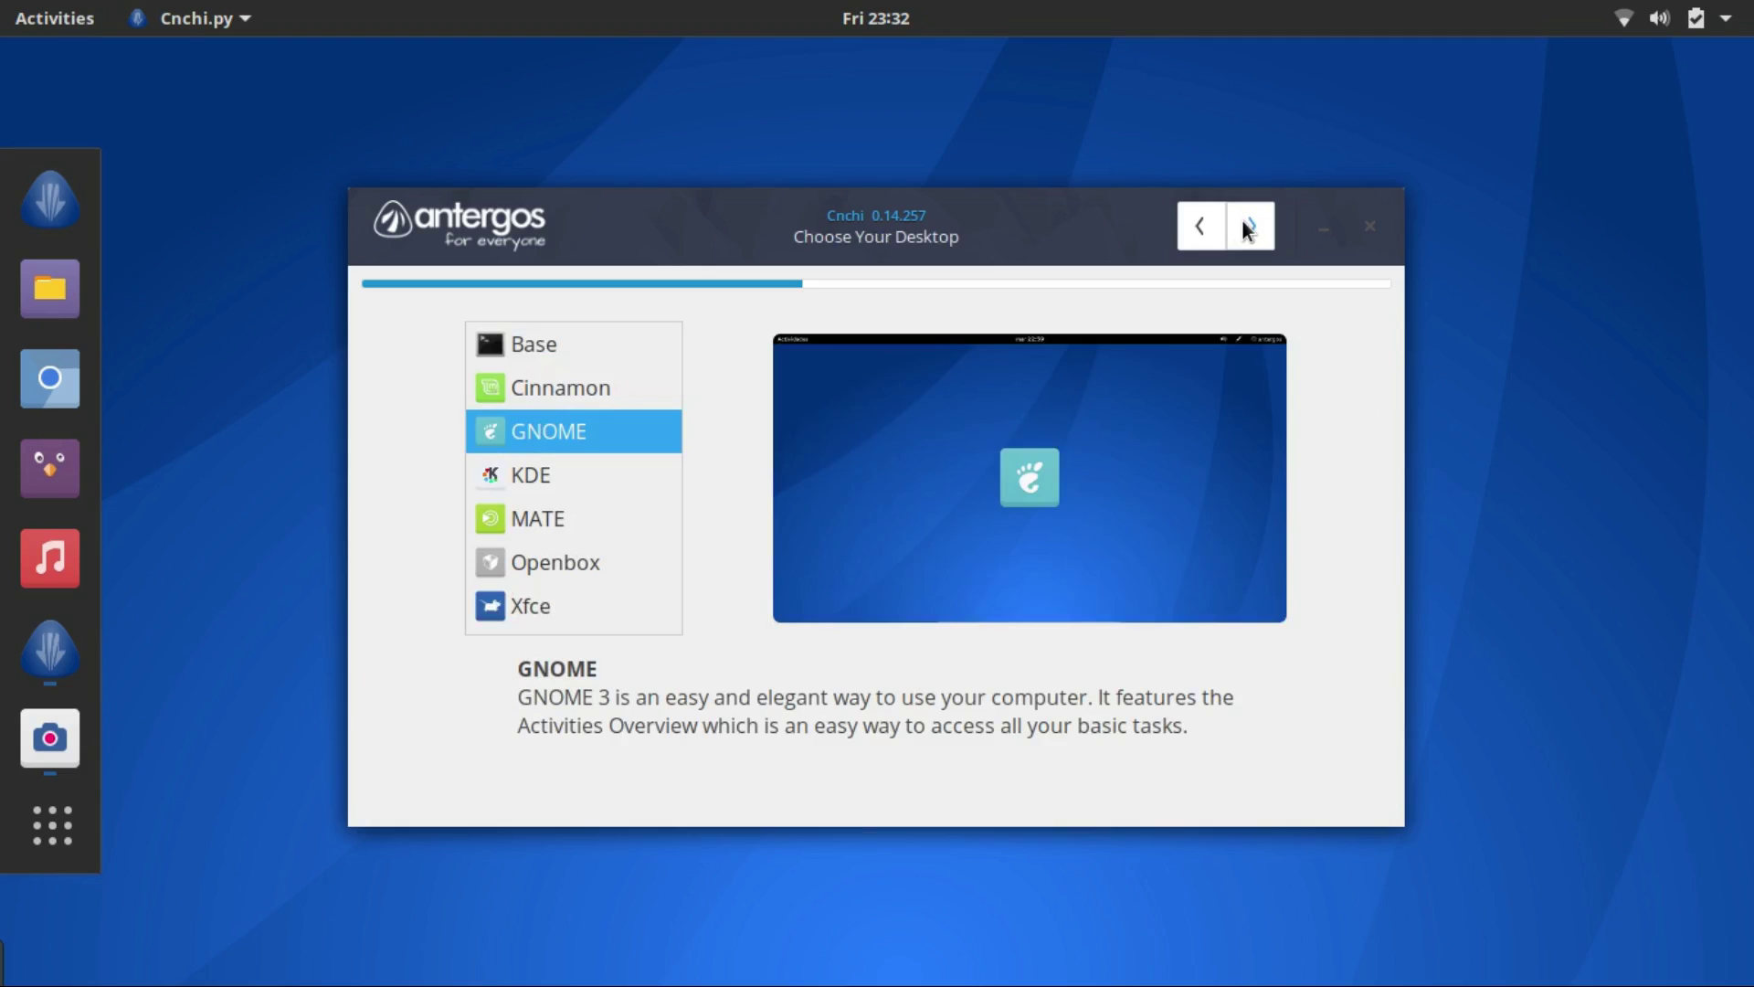
pyautogui.click(579, 389)
pyautogui.click(584, 348)
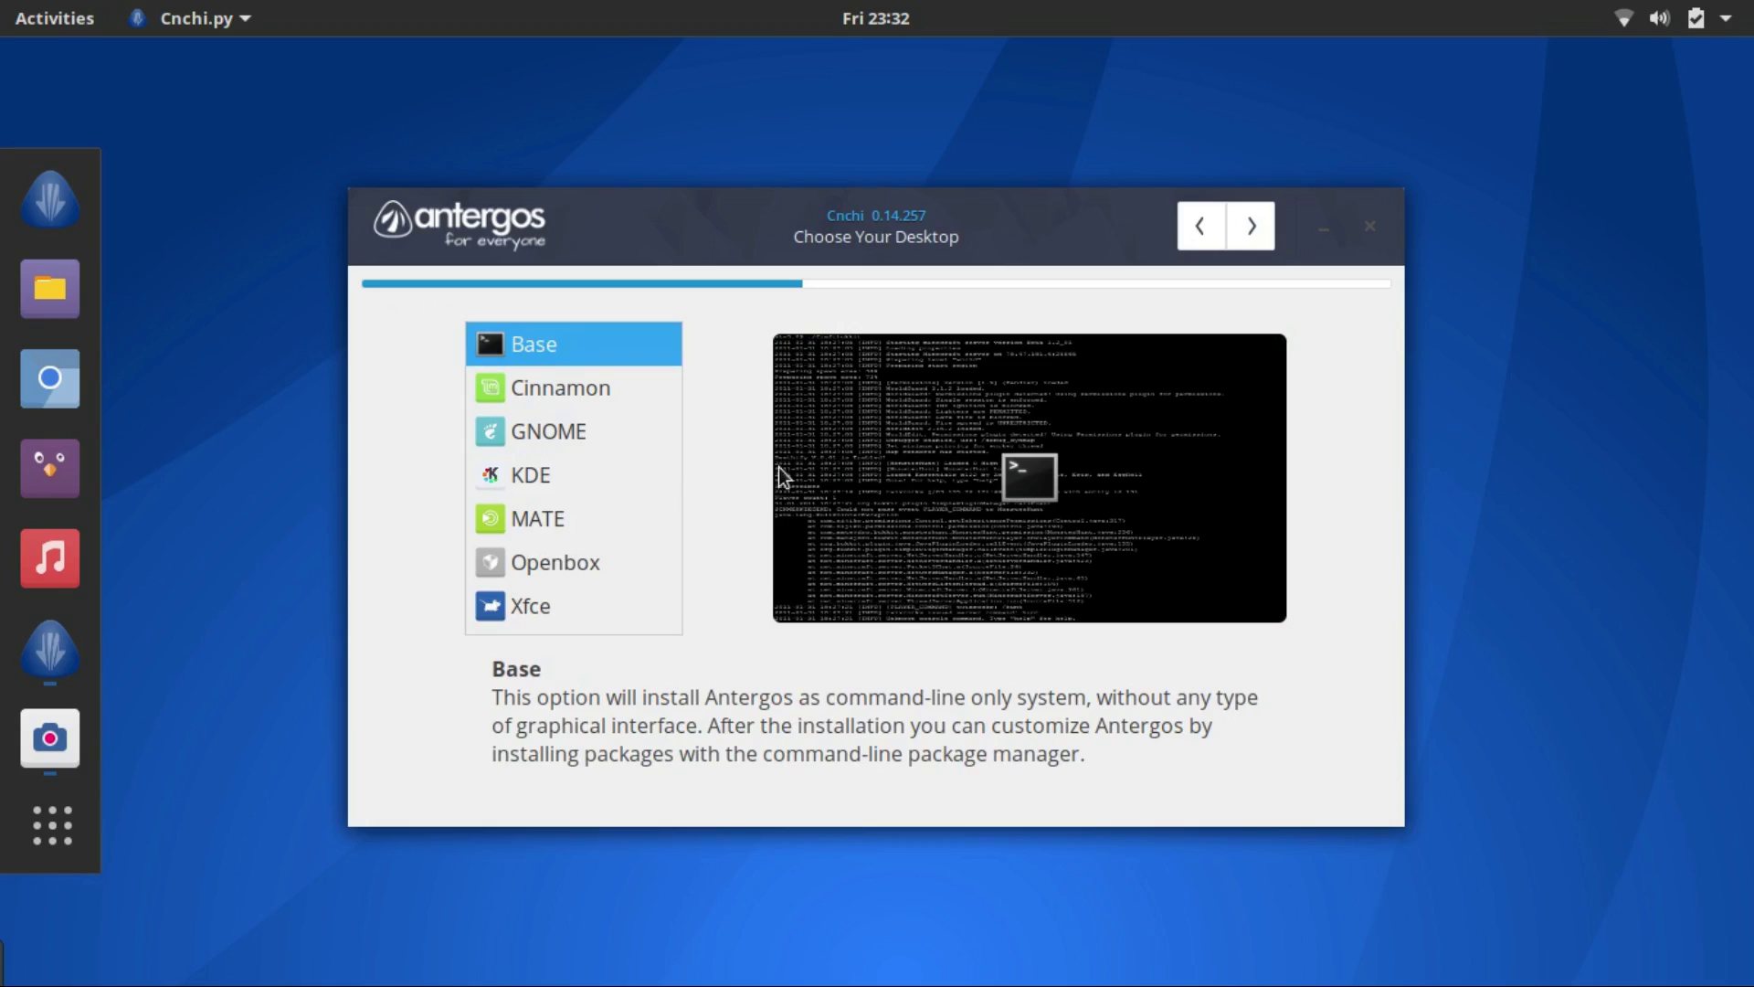
pyautogui.click(595, 444)
pyautogui.click(594, 475)
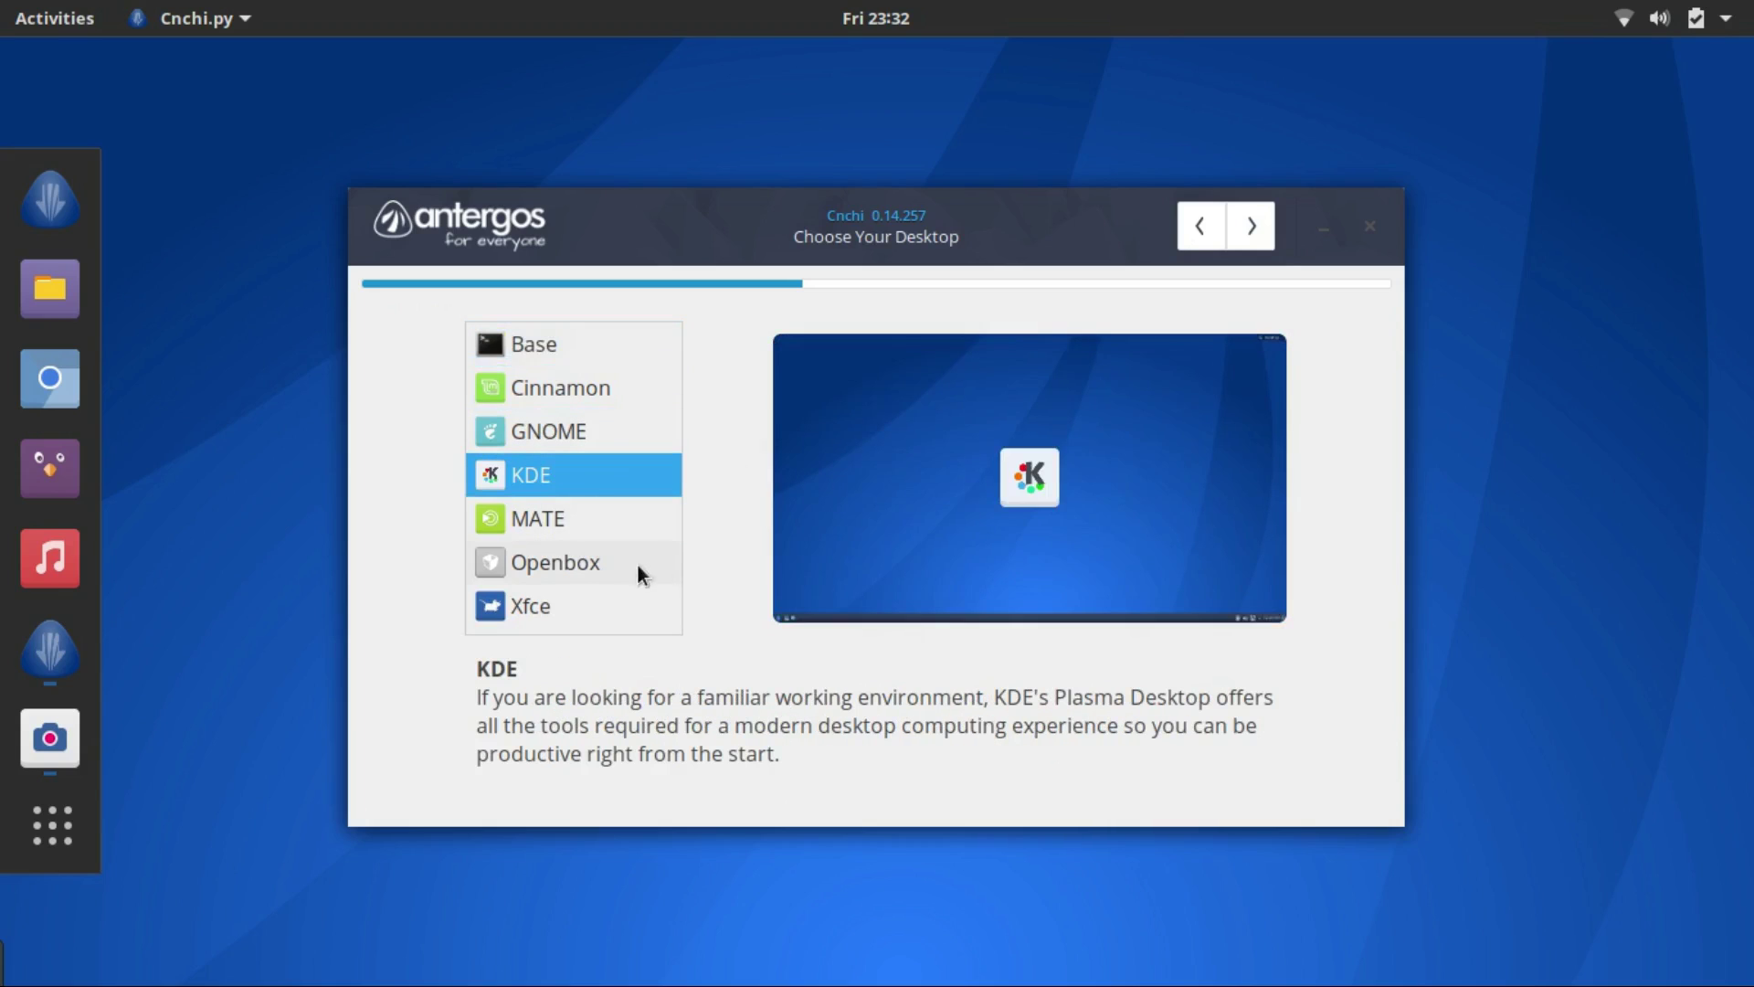
pyautogui.click(546, 523)
pyautogui.click(574, 559)
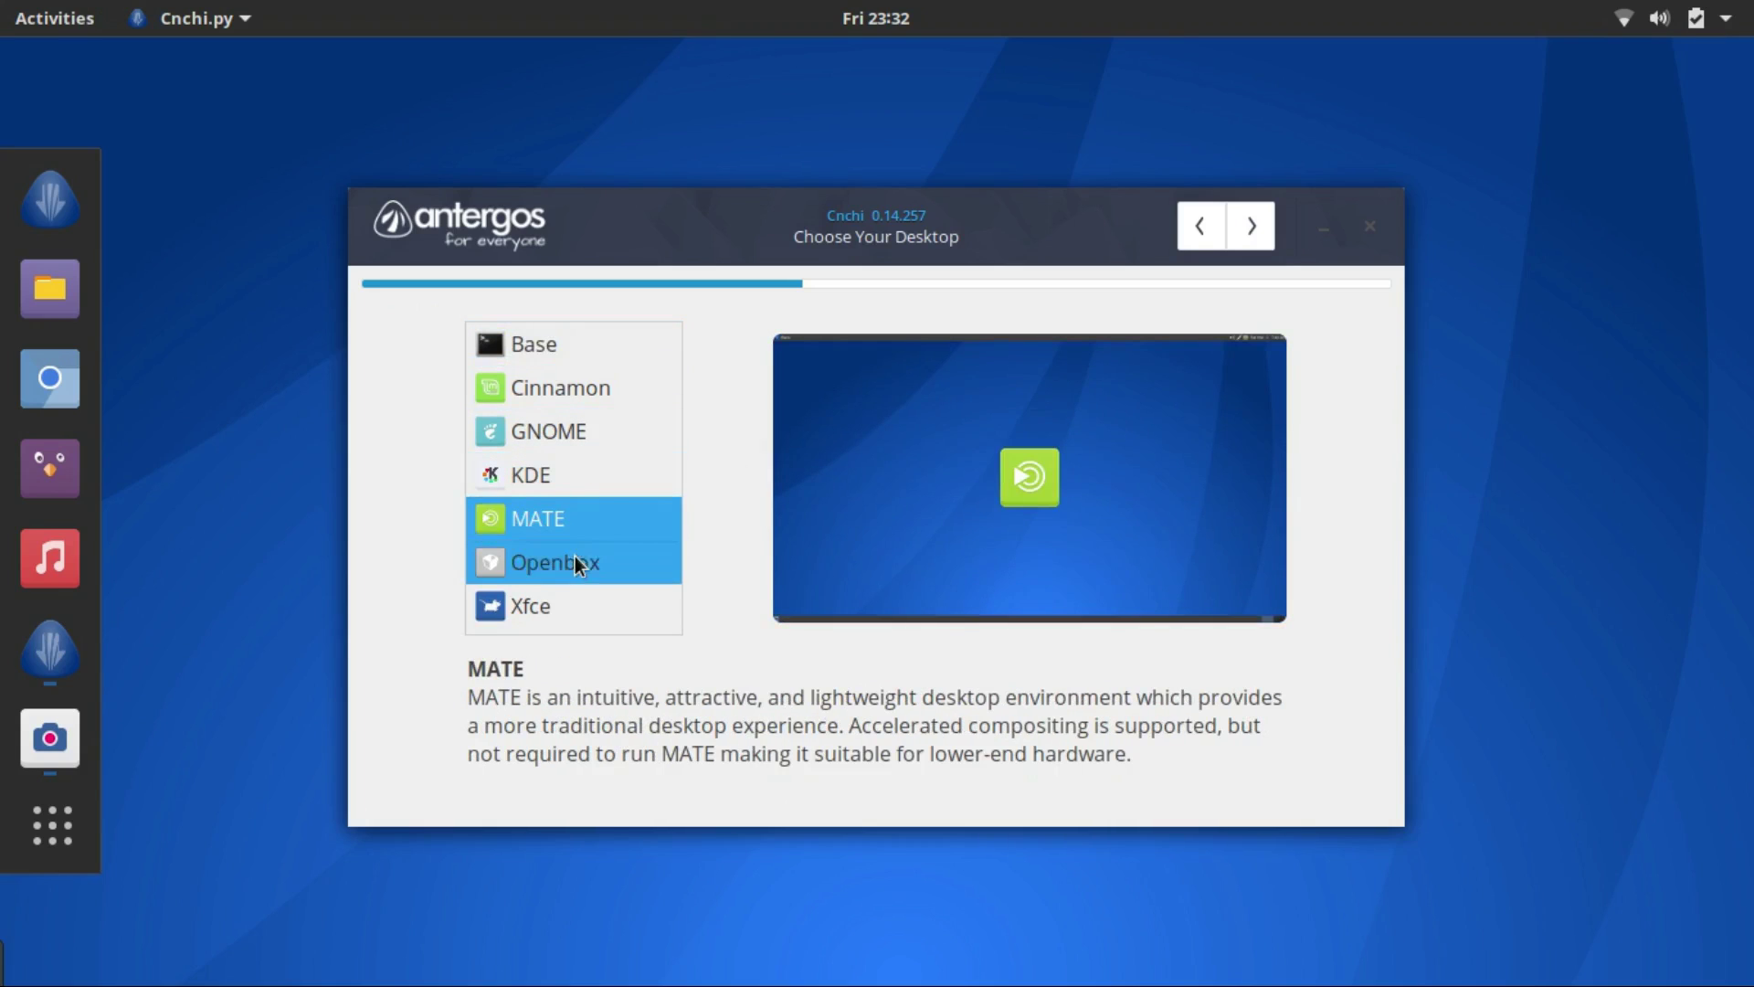
pyautogui.click(594, 621)
pyautogui.click(562, 448)
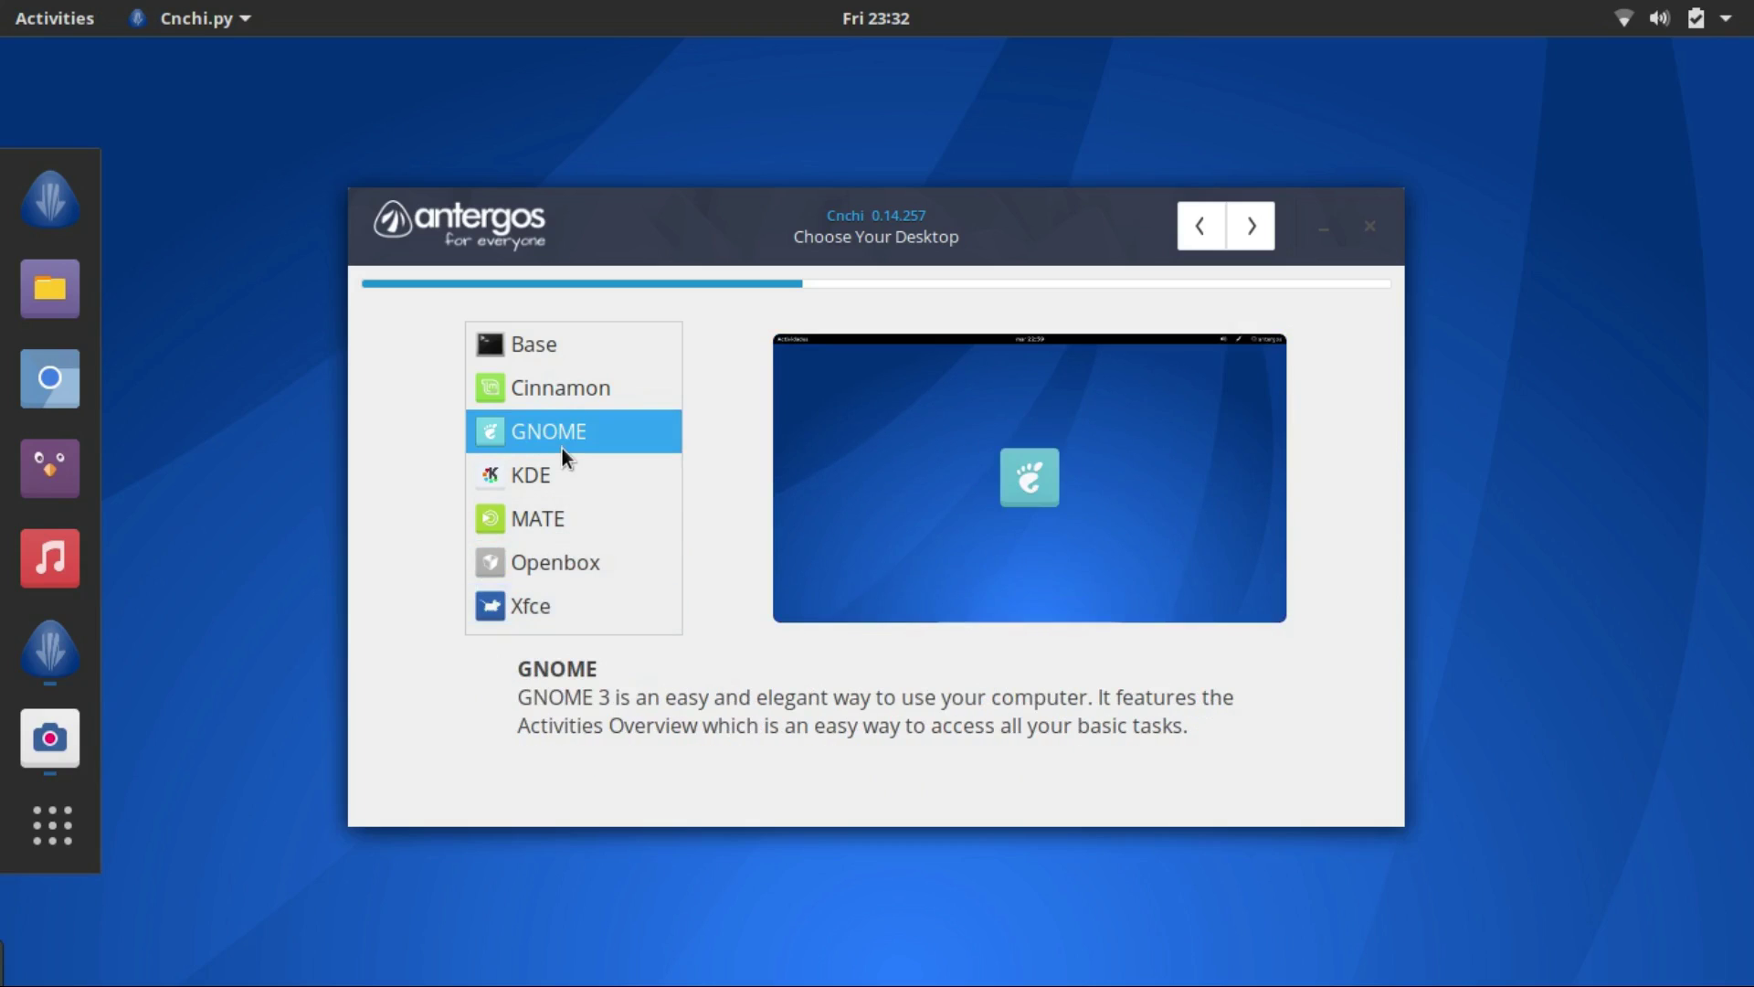
# Step: Settle on Cinnamon as the desktop after briefly trying GNOME
pyautogui.click(566, 399)
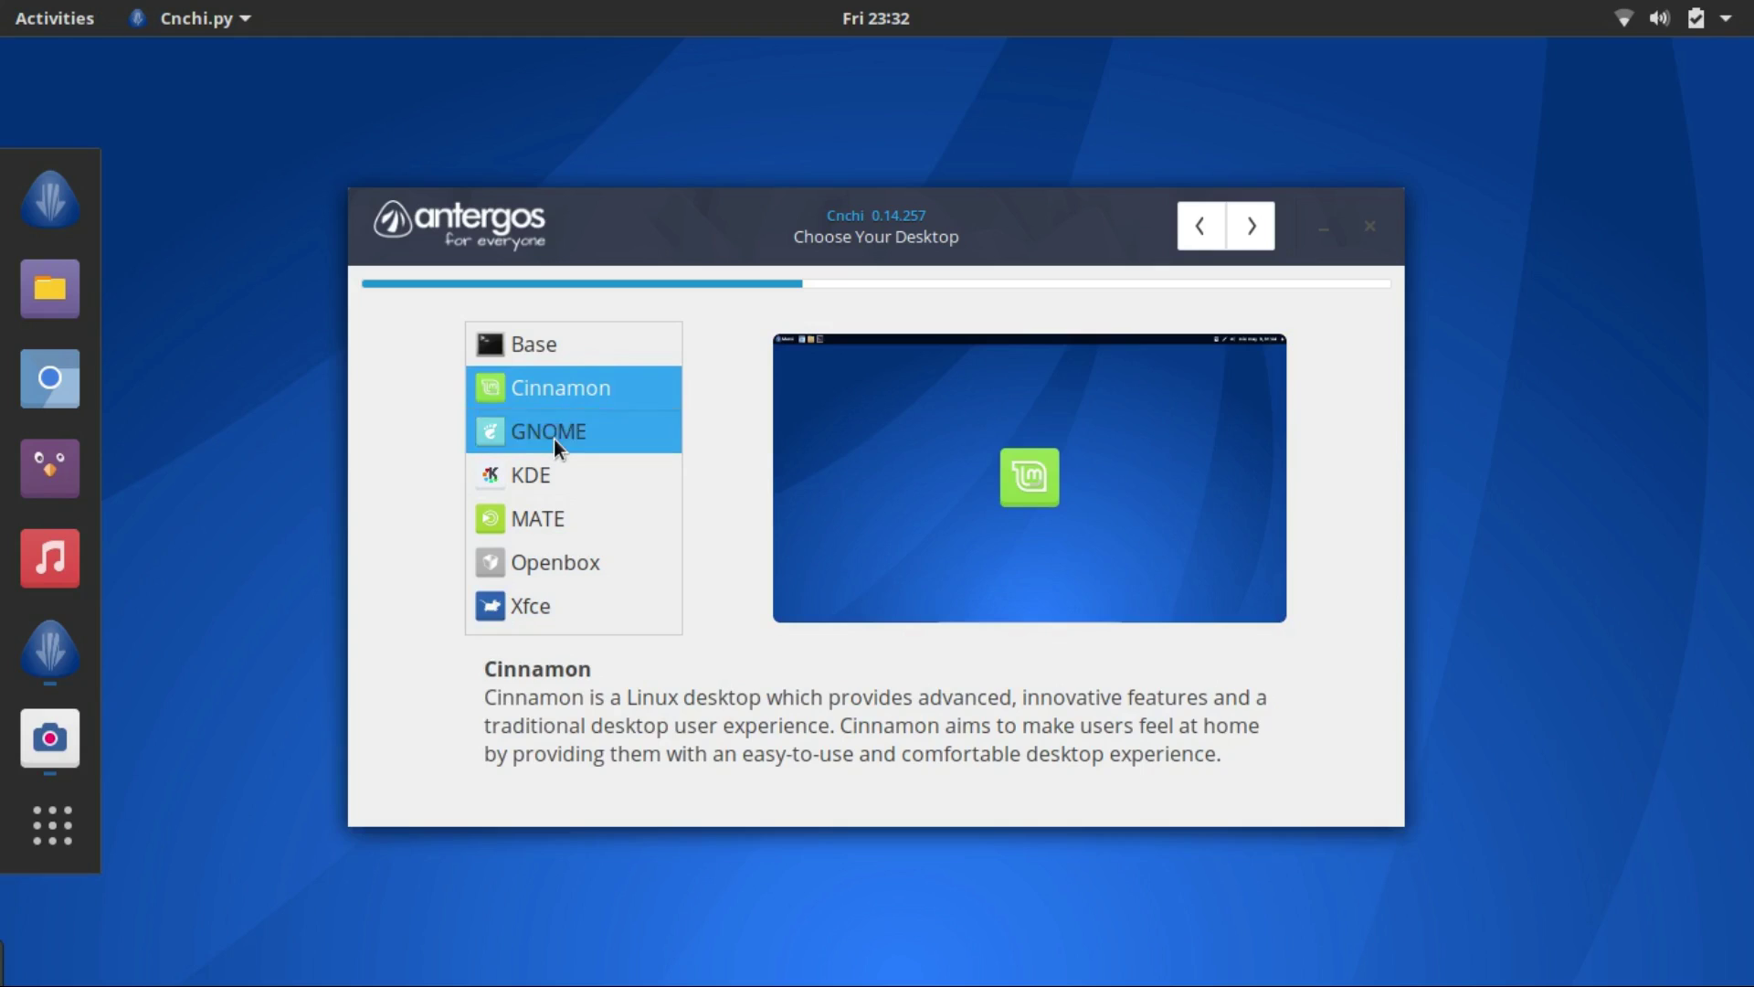
pyautogui.click(554, 438)
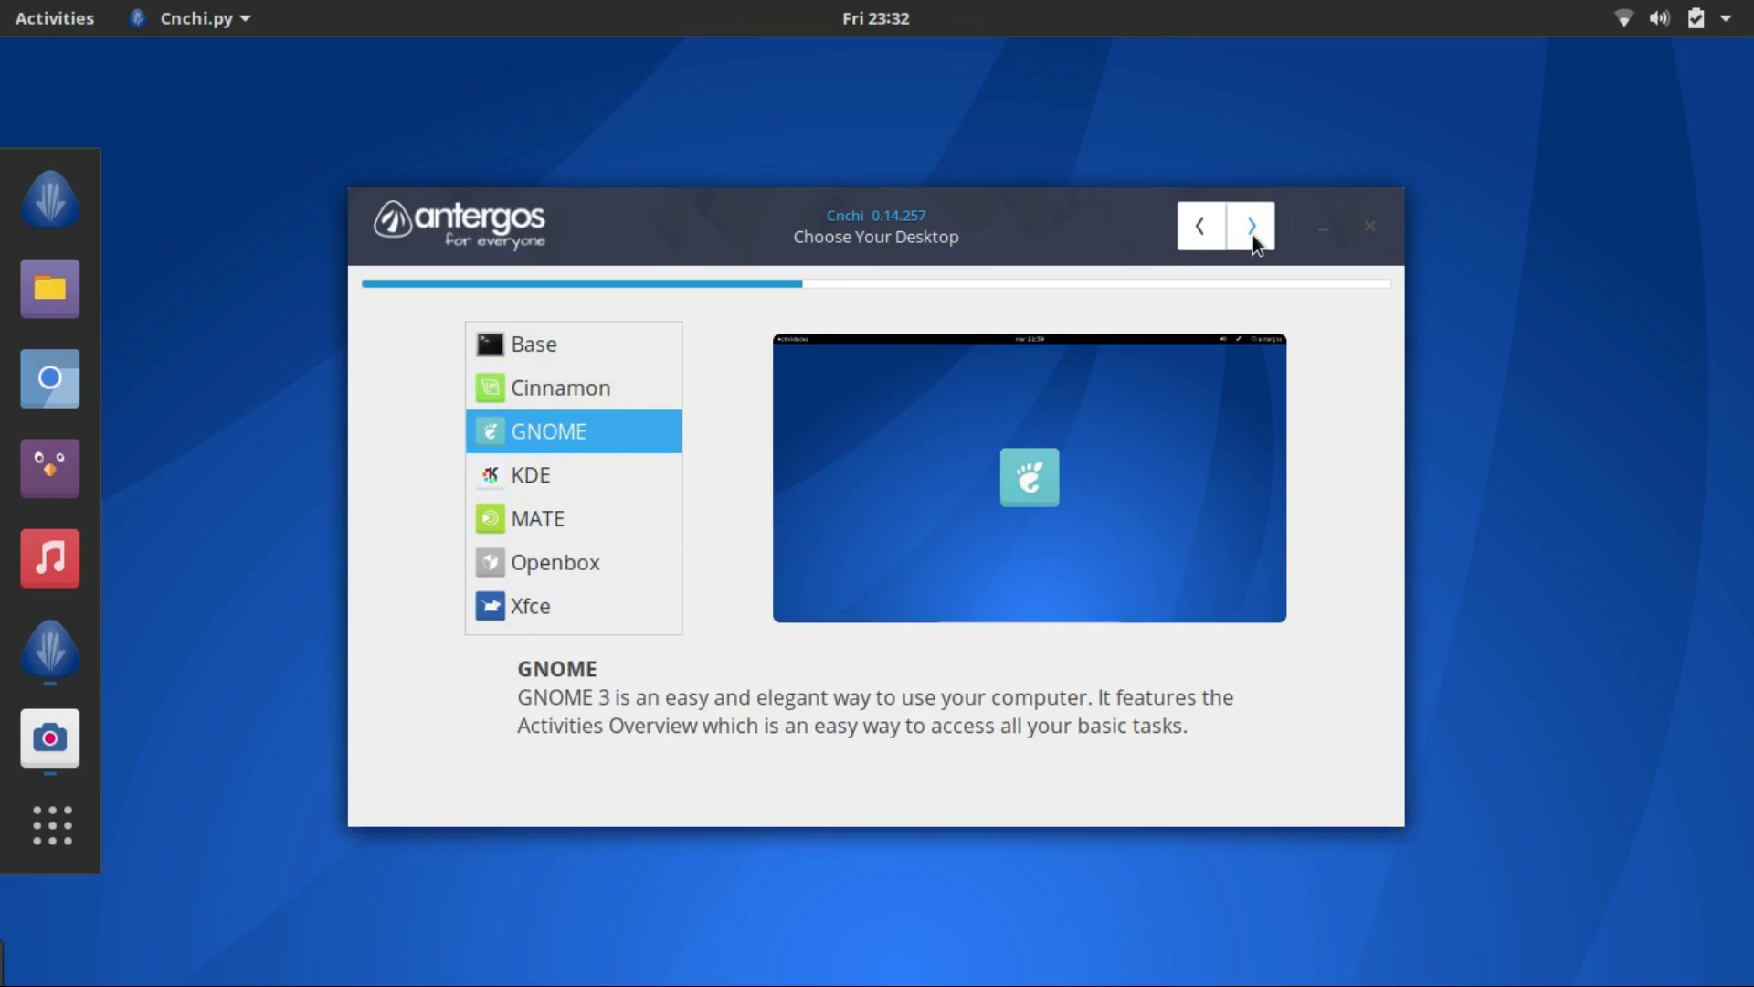
pyautogui.press('Up')
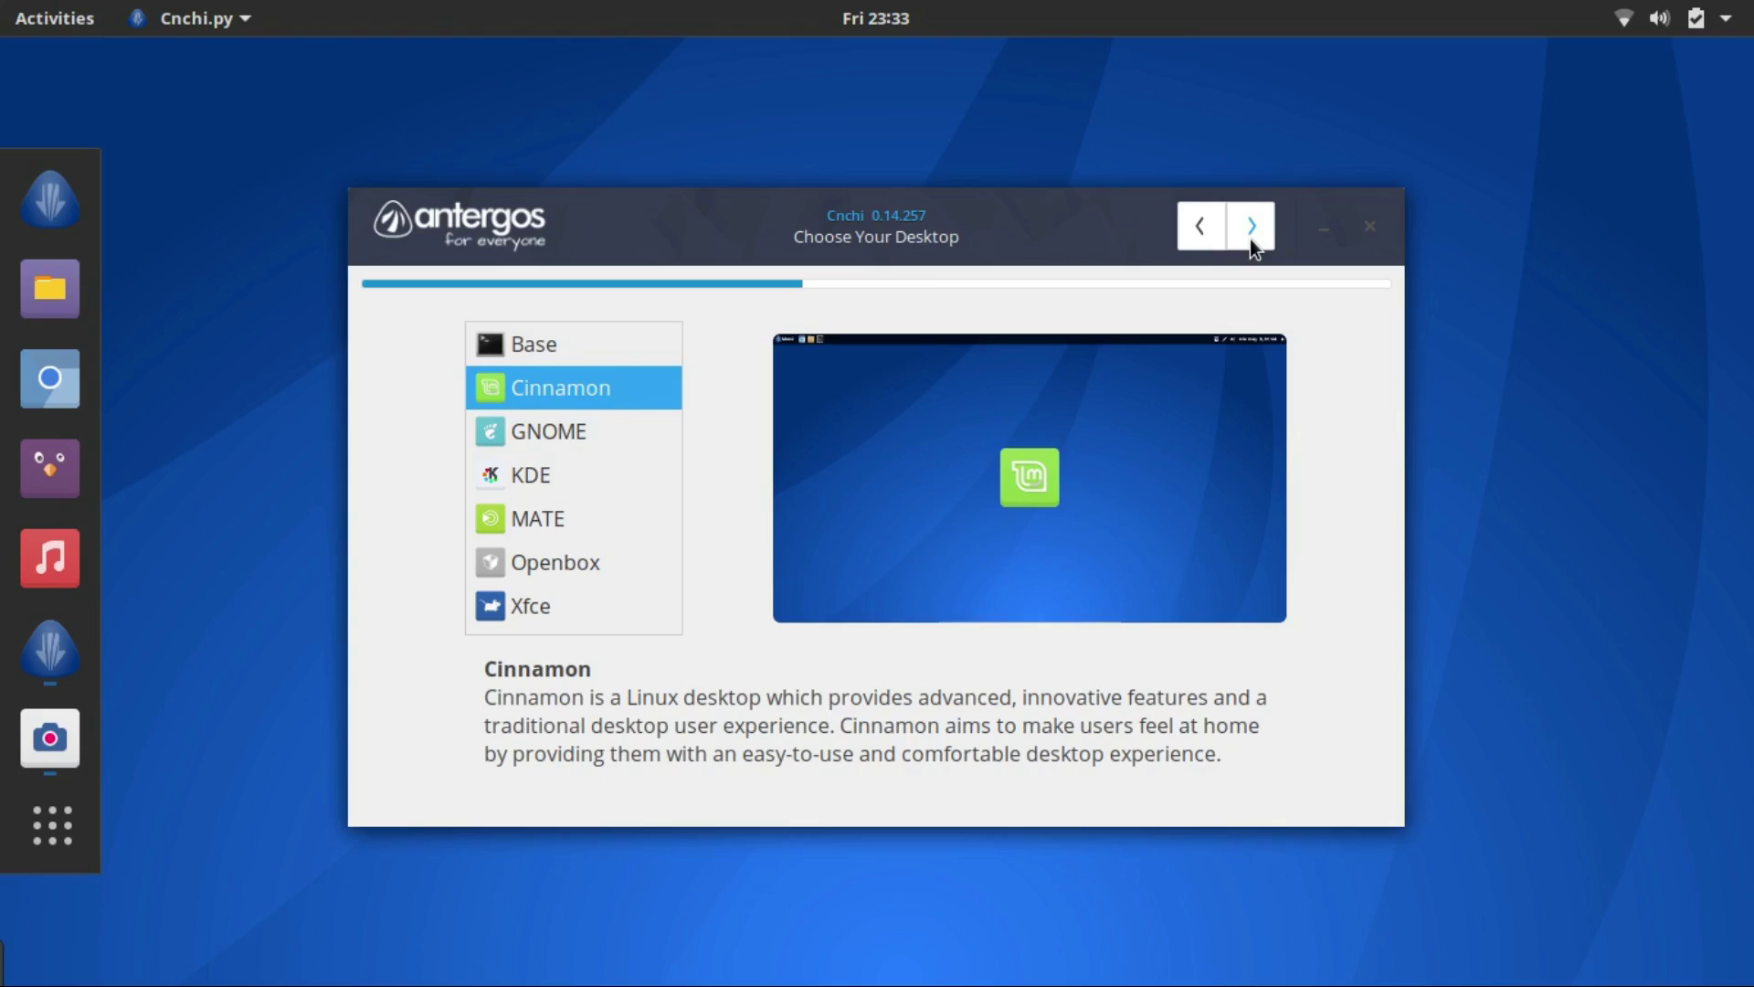
# Step: Enable AUR support, Flash plugins and proprietary graphic drivers among the Cinnamon features
pyautogui.click(1250, 240)
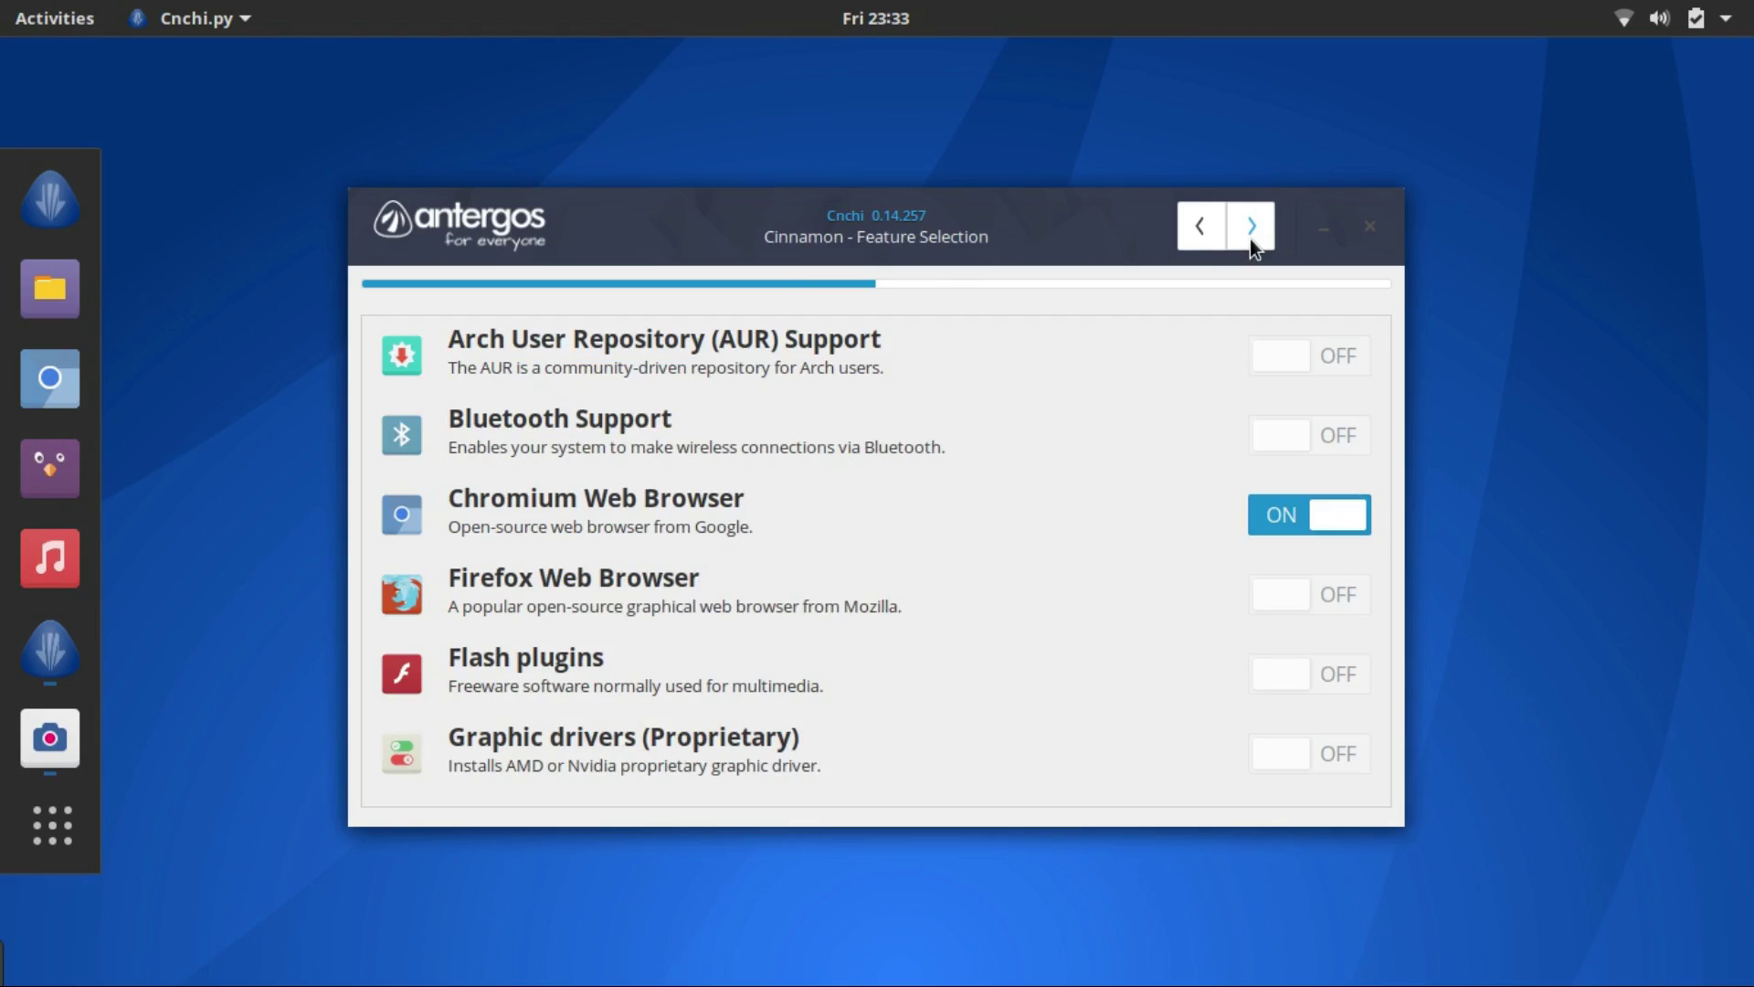
pyautogui.click(1262, 359)
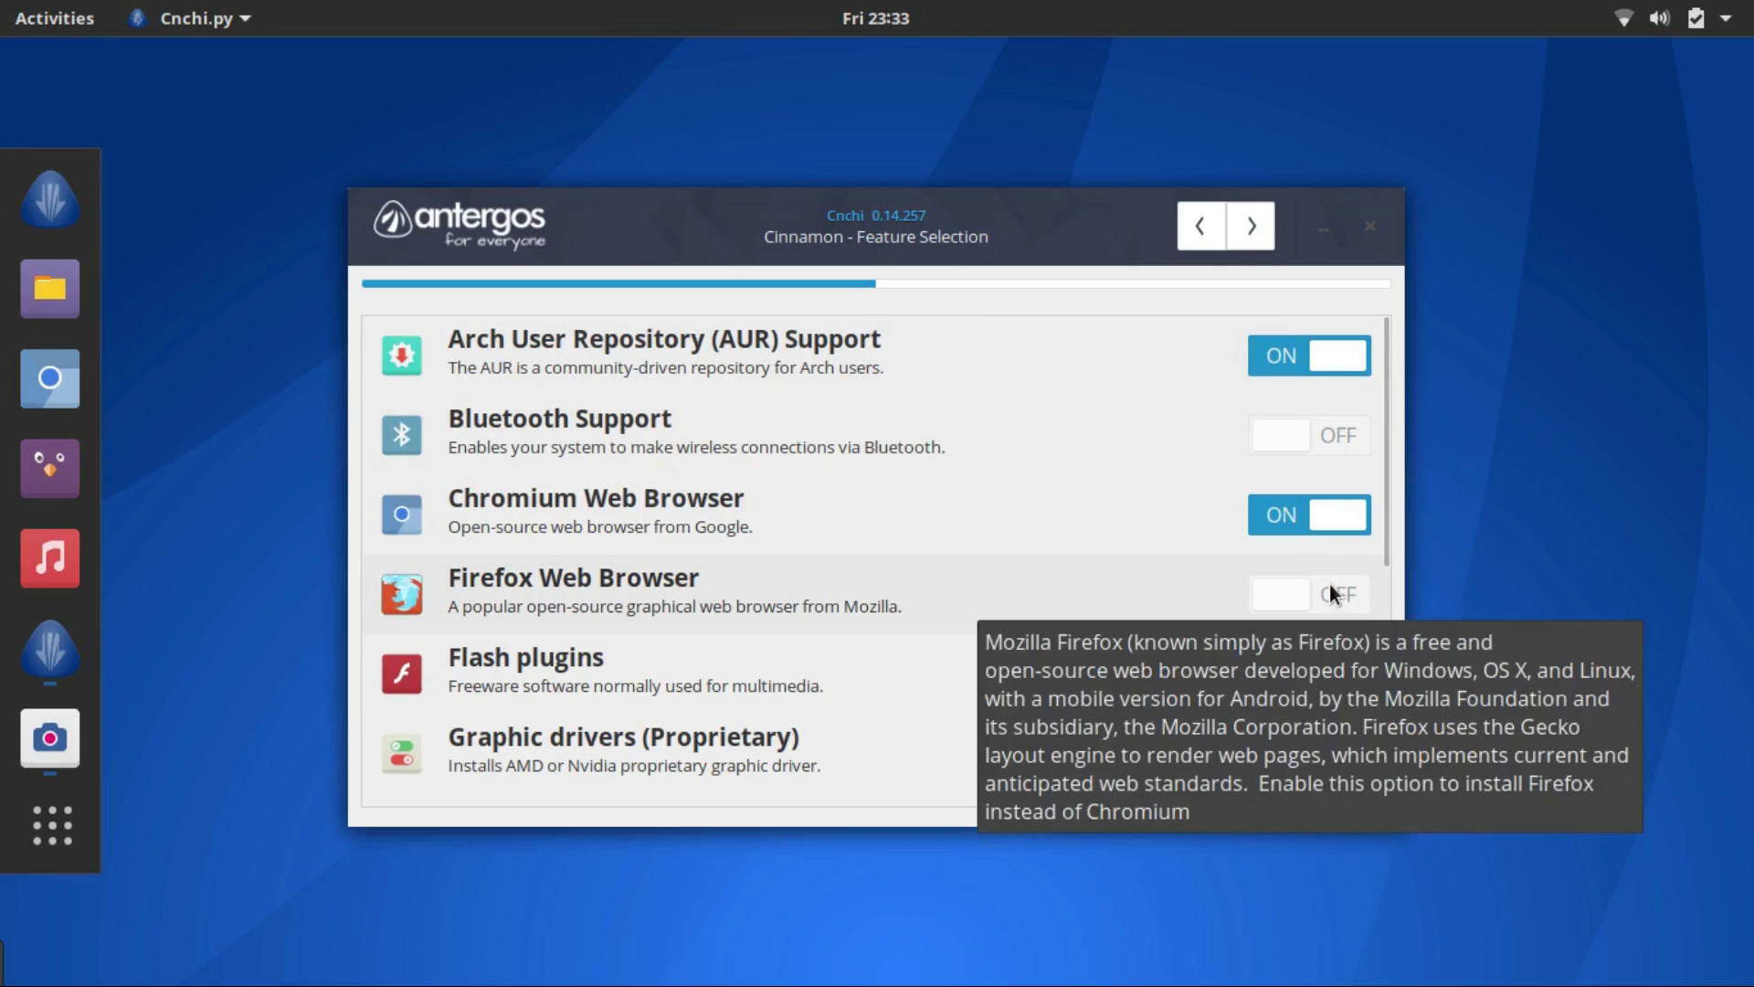
pyautogui.click(1338, 673)
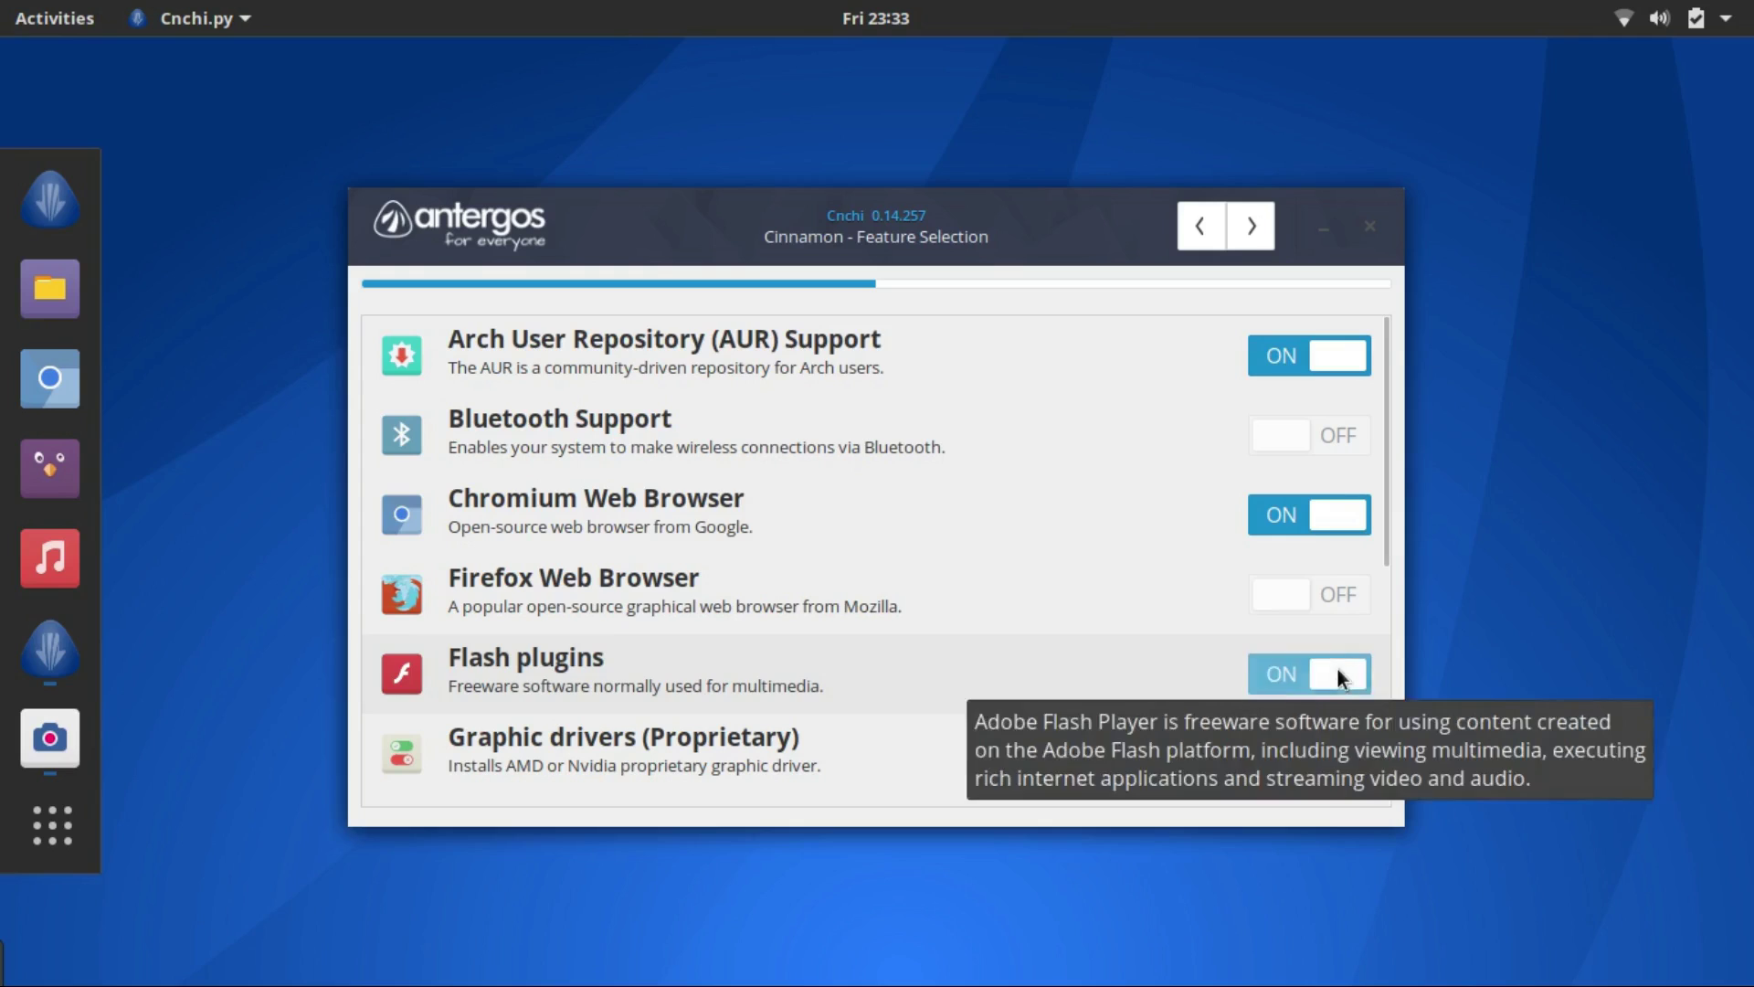
pyautogui.scroll(-1, 1094, 514)
pyautogui.scroll(-3, 972, 576)
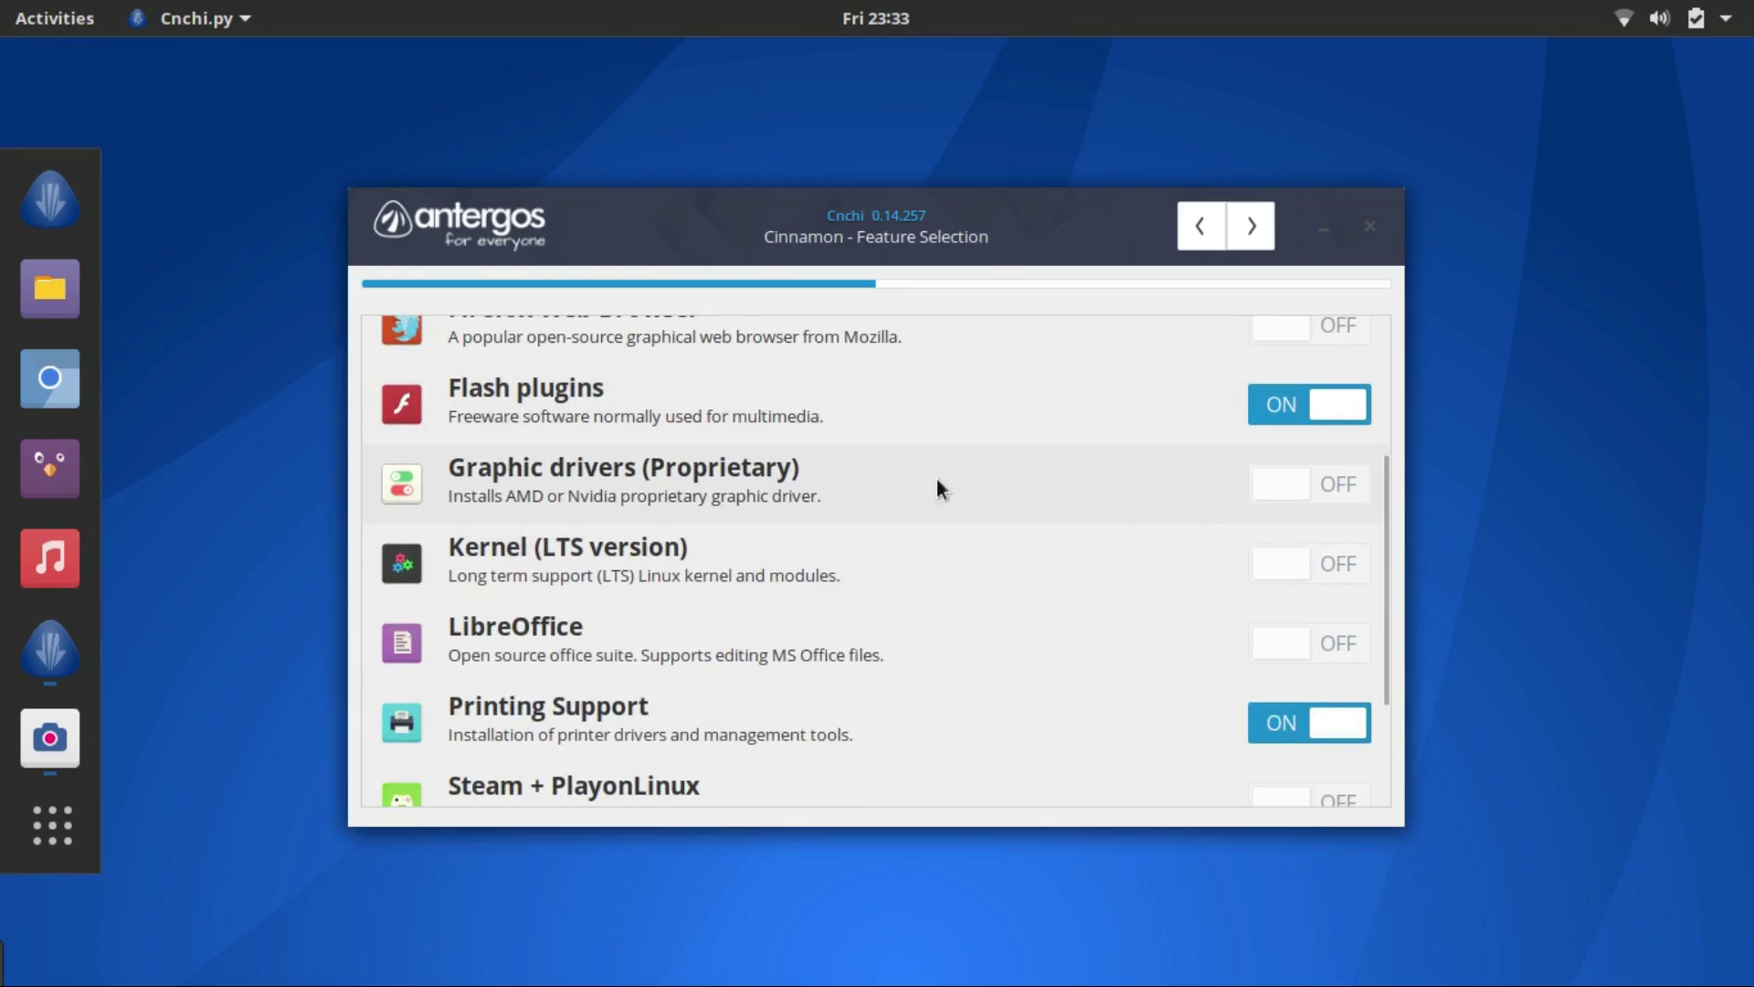
pyautogui.click(1288, 485)
# Step: Review the remaining features, then continue and close the AUR disclaimer
pyautogui.scroll(-1, 1328, 669)
pyautogui.scroll(-1, 1328, 669)
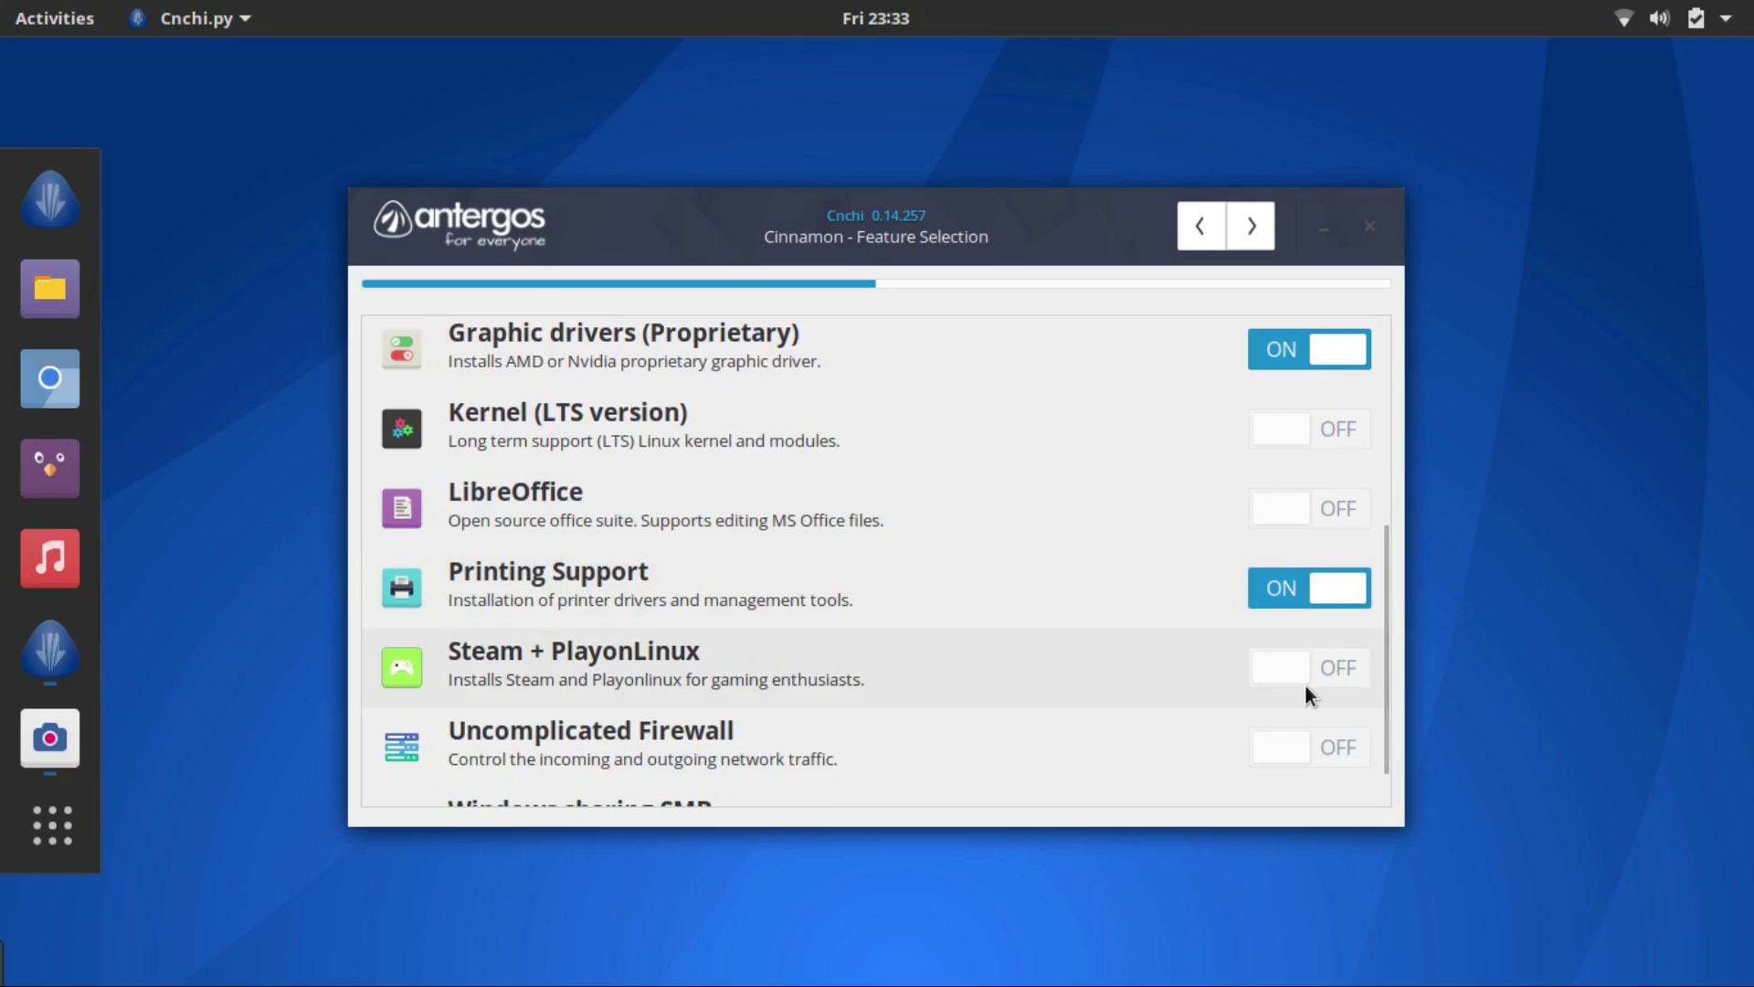
pyautogui.scroll(-1, 1257, 671)
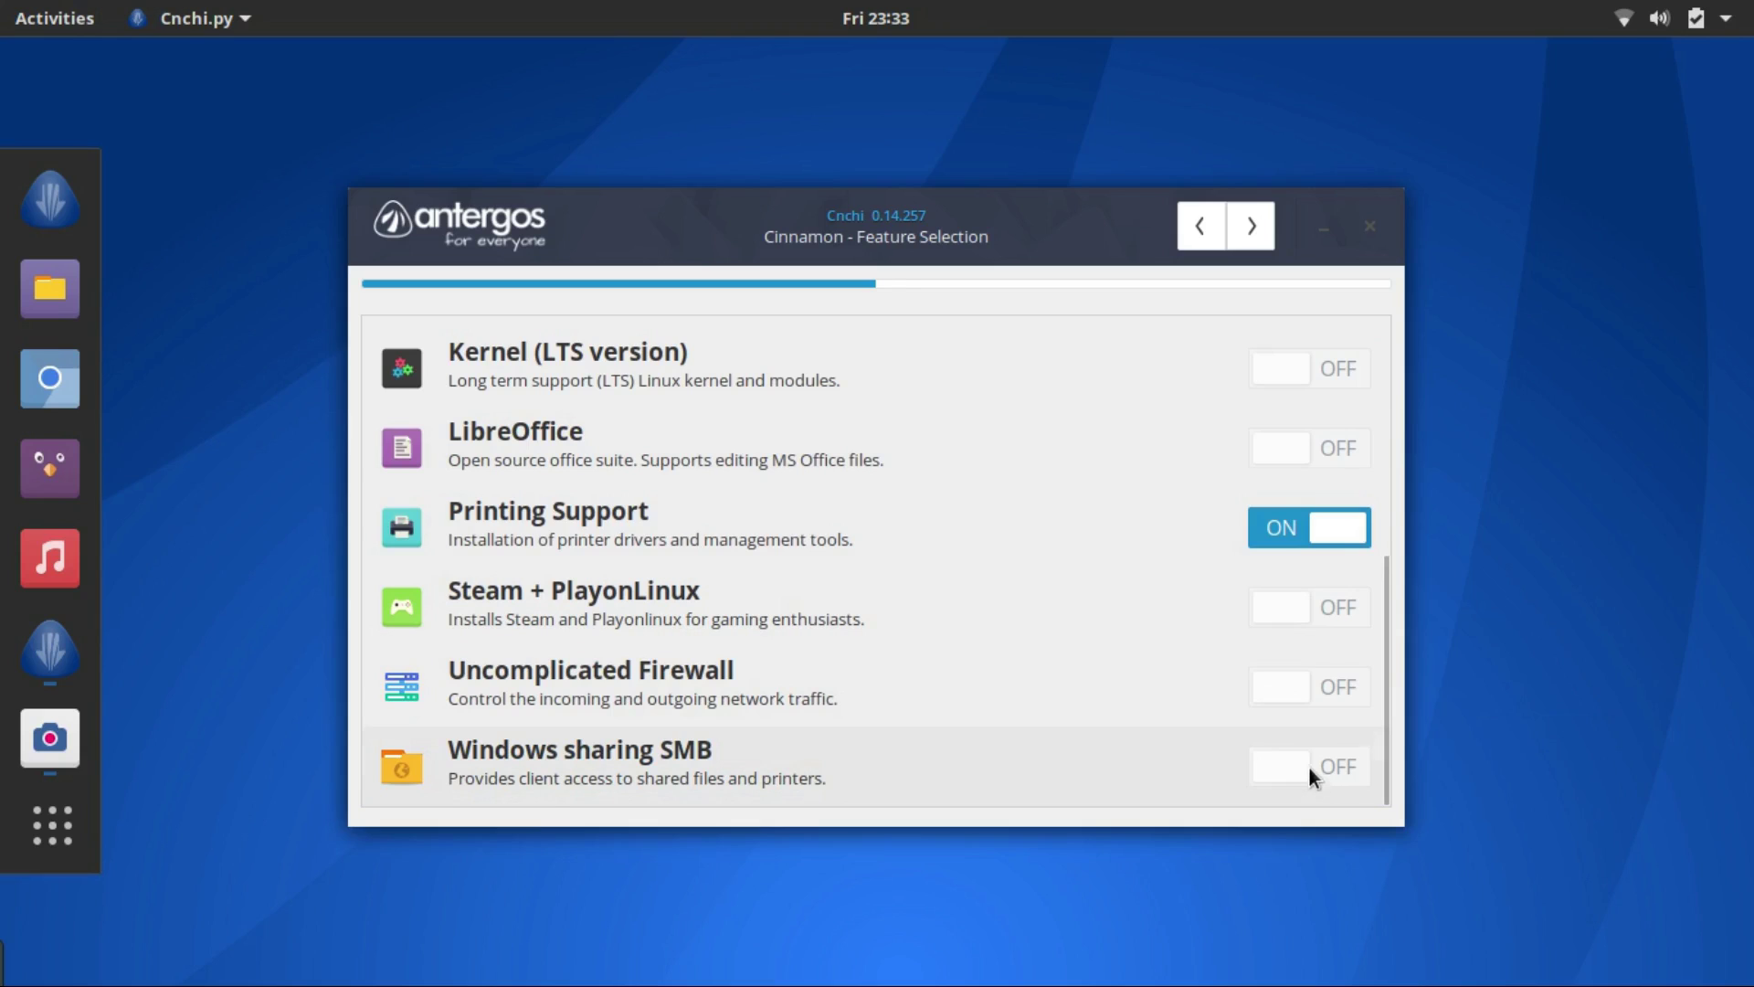
pyautogui.scroll(6, 1313, 775)
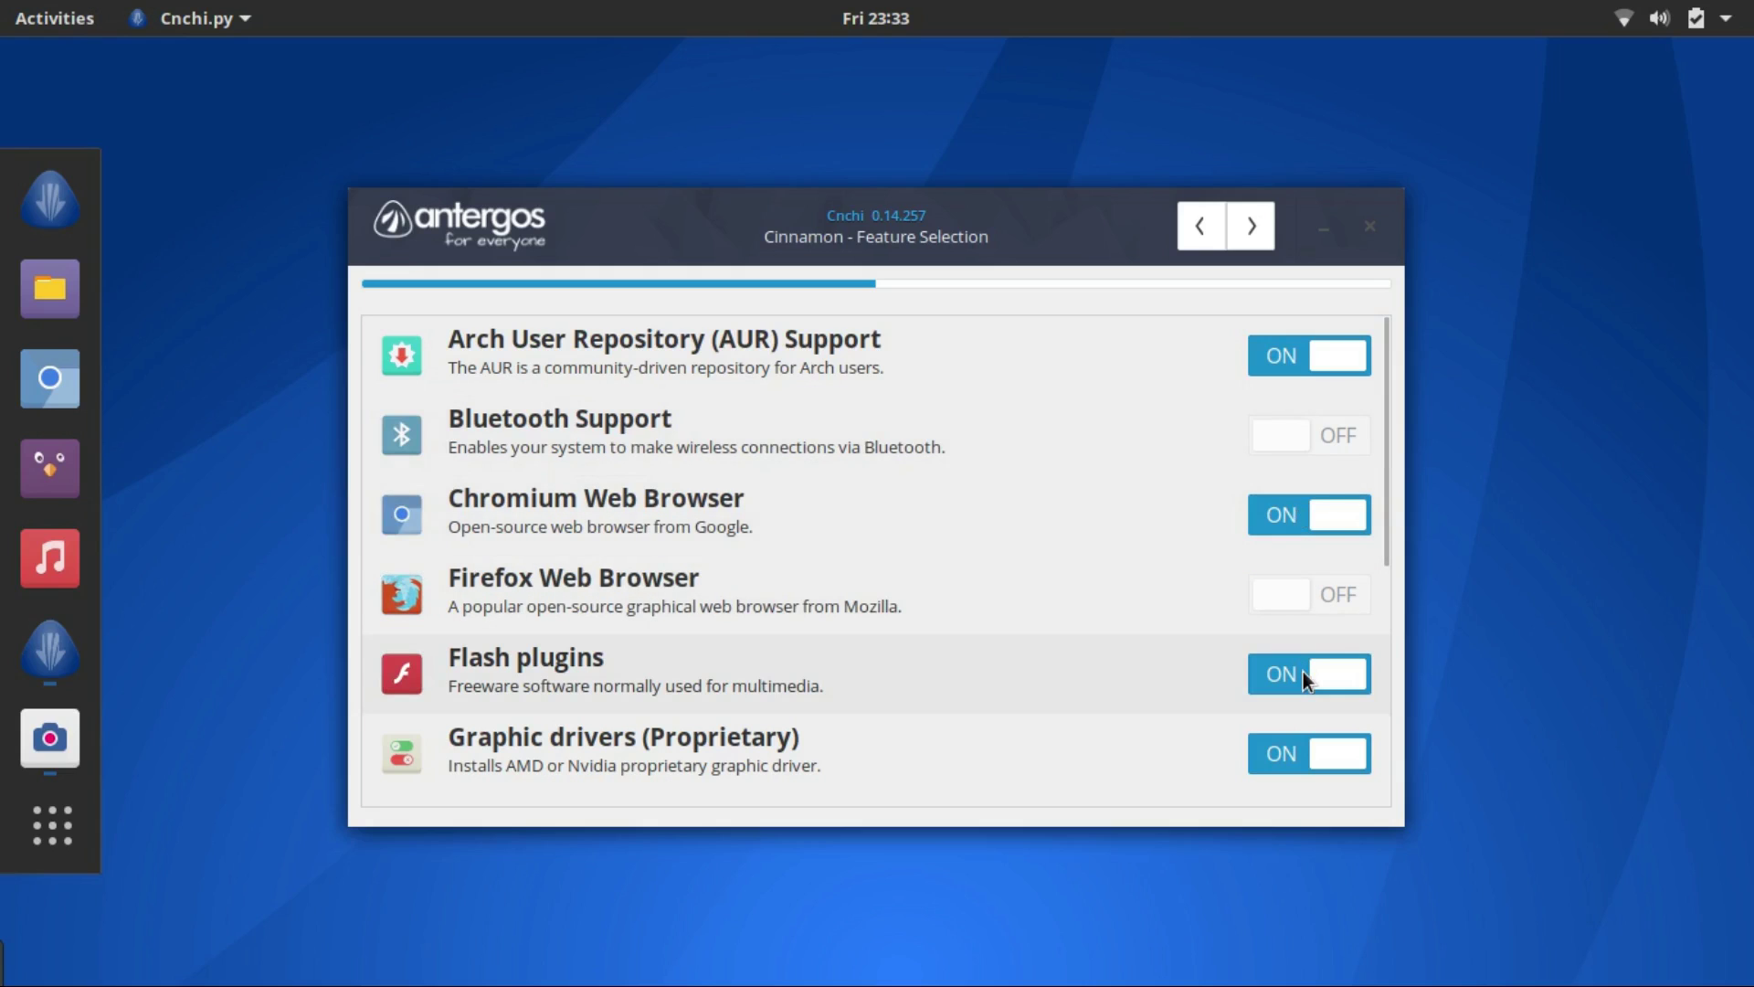
pyautogui.moveTo(1301, 672)
pyautogui.scroll(-6, 1301, 673)
pyautogui.click(1262, 232)
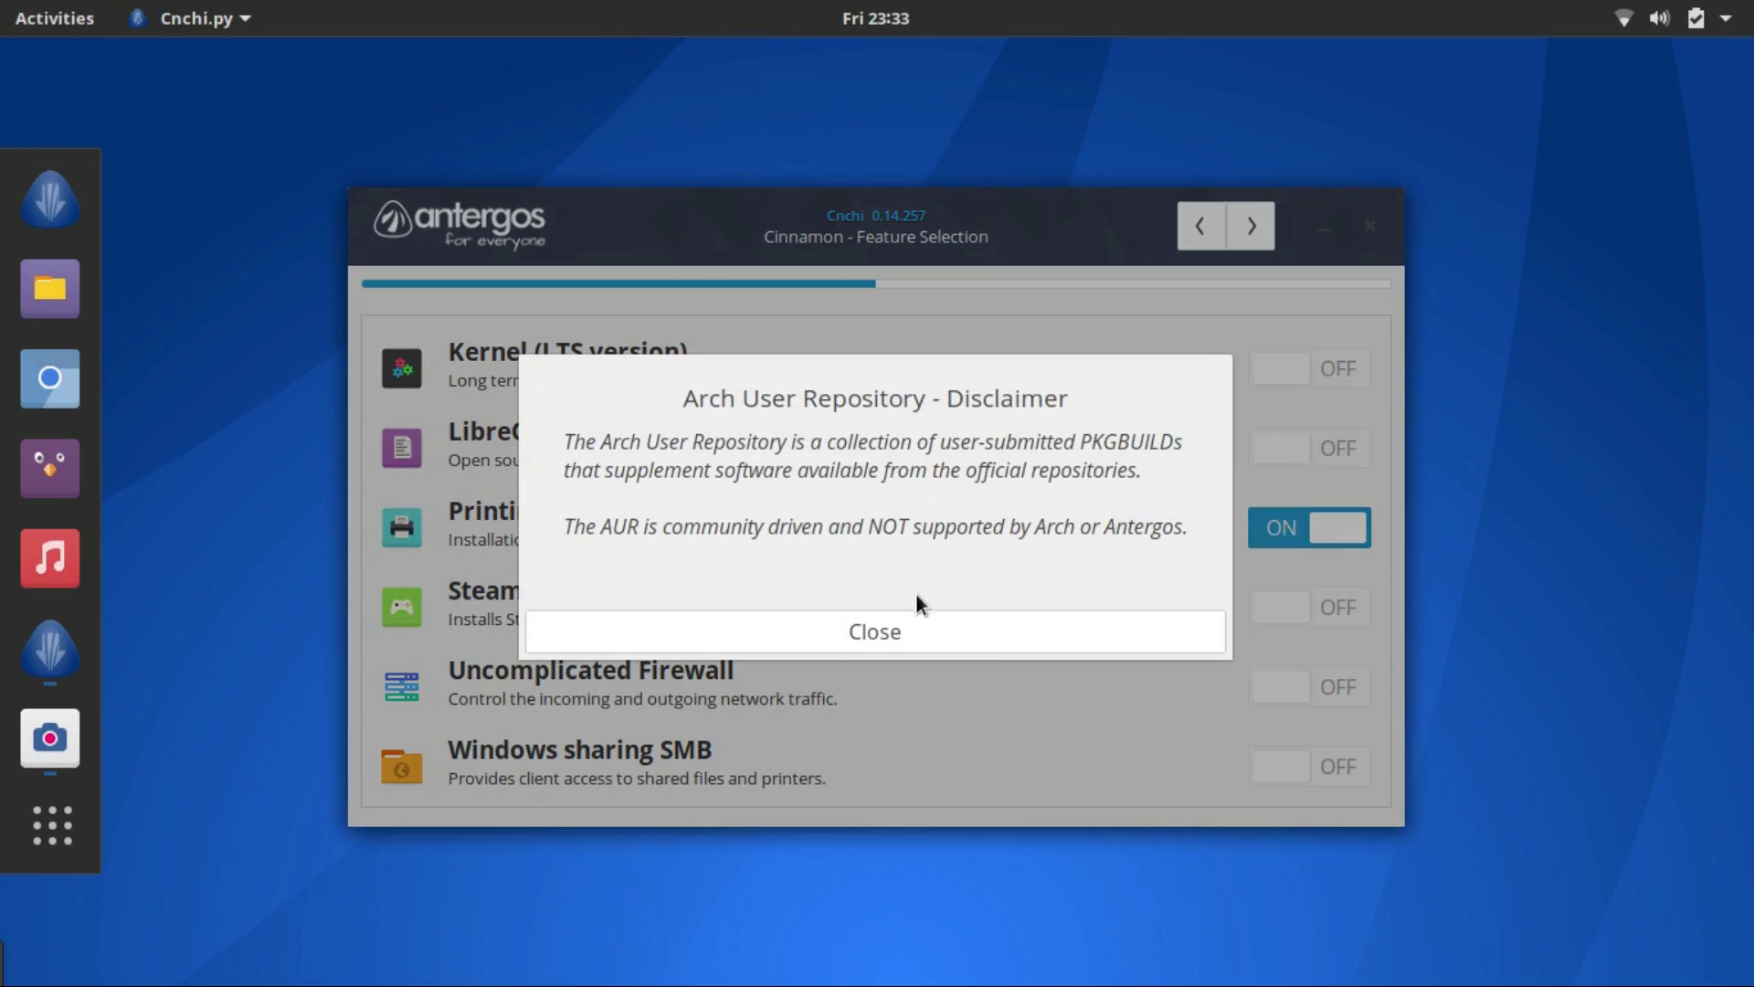
pyautogui.click(918, 634)
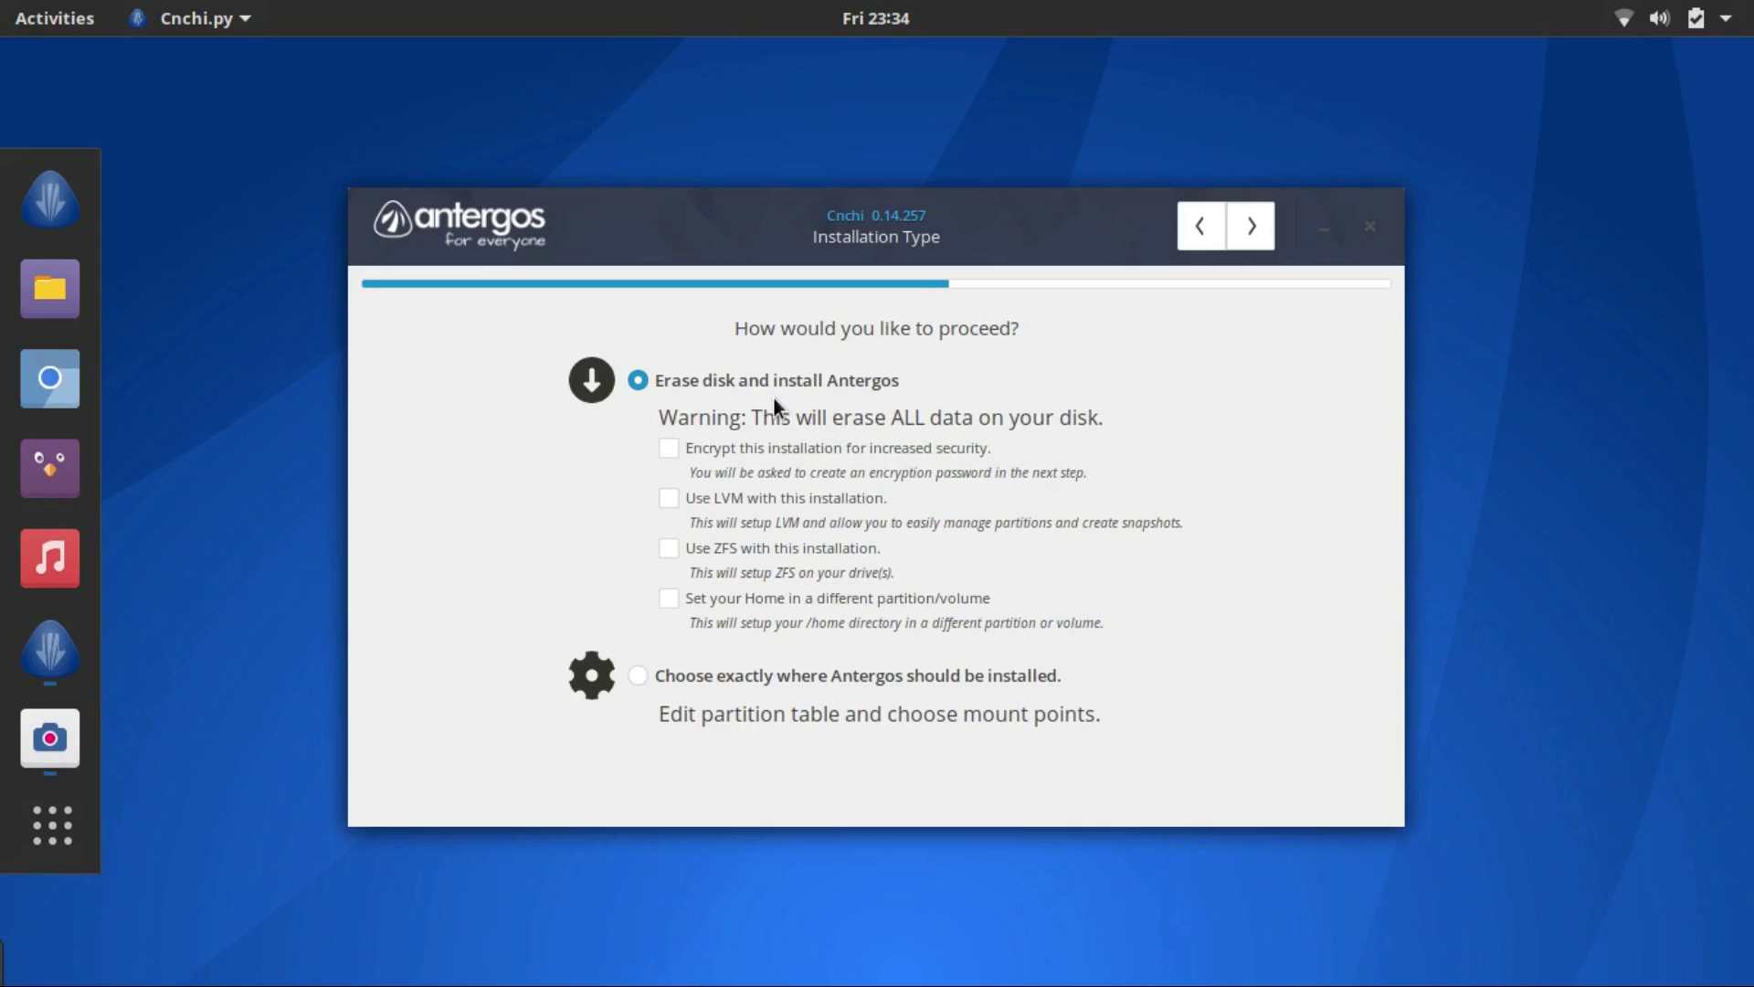
# Step: Pick 'Choose exactly where Antergos should be installed' and continue to partitioning
pyautogui.click(804, 674)
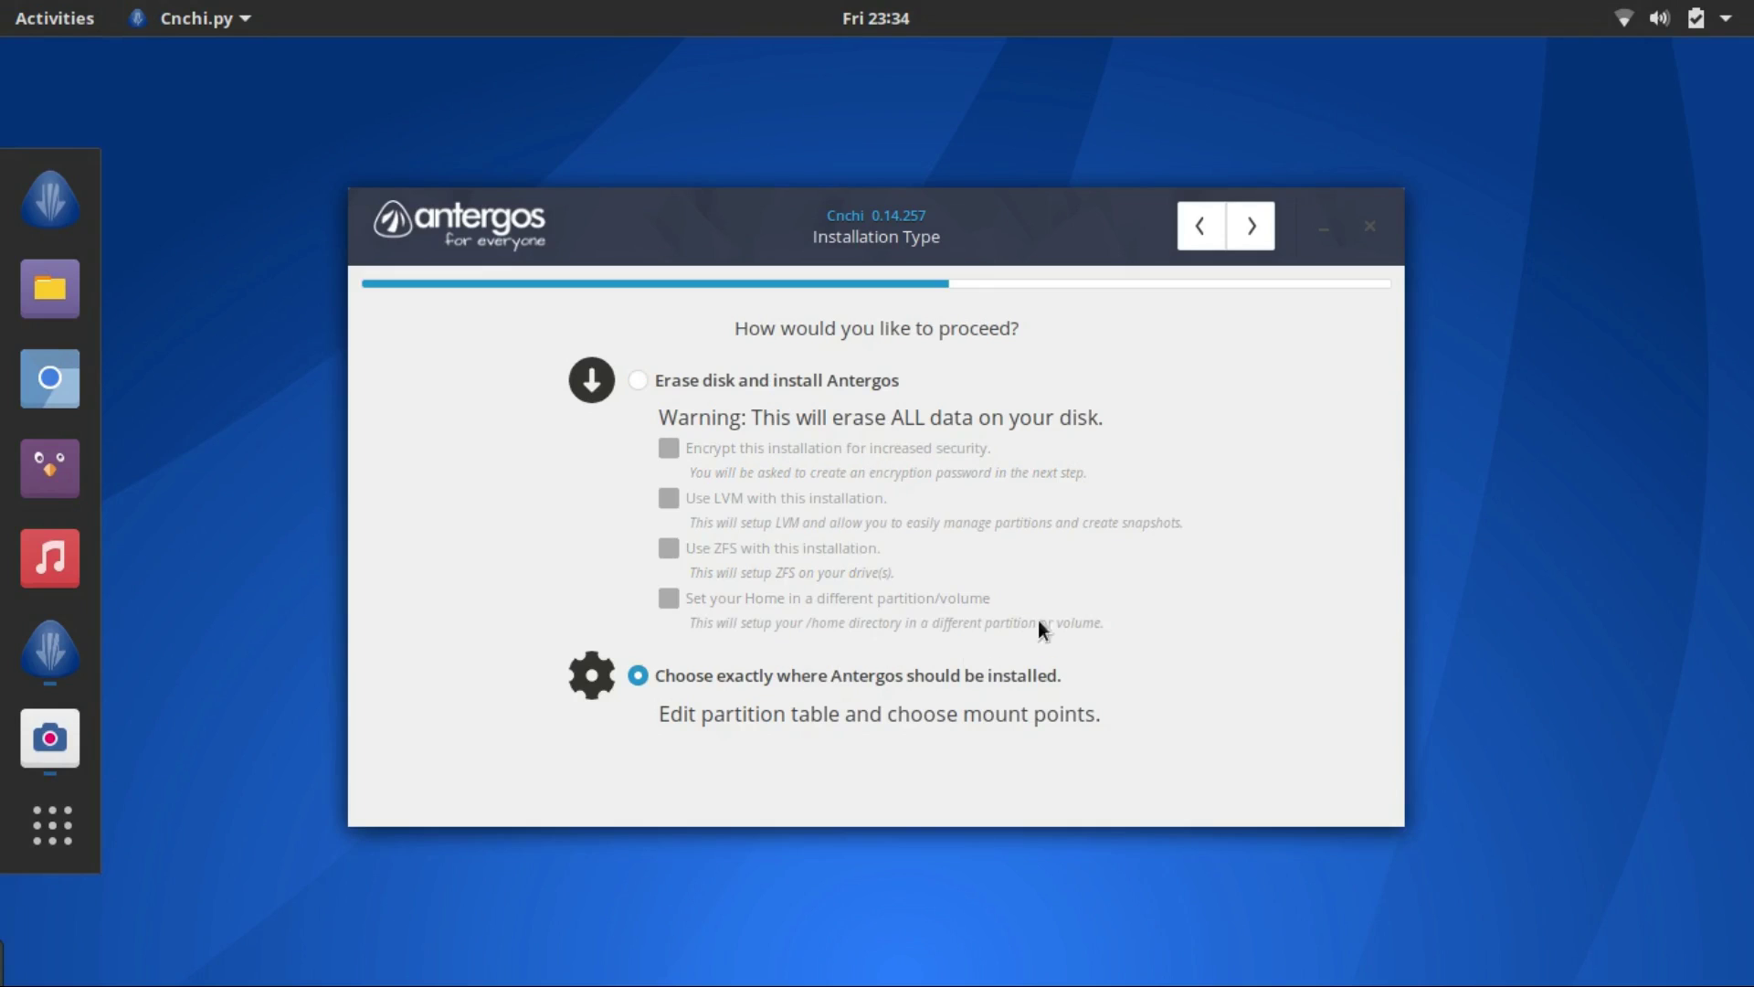
pyautogui.click(1270, 230)
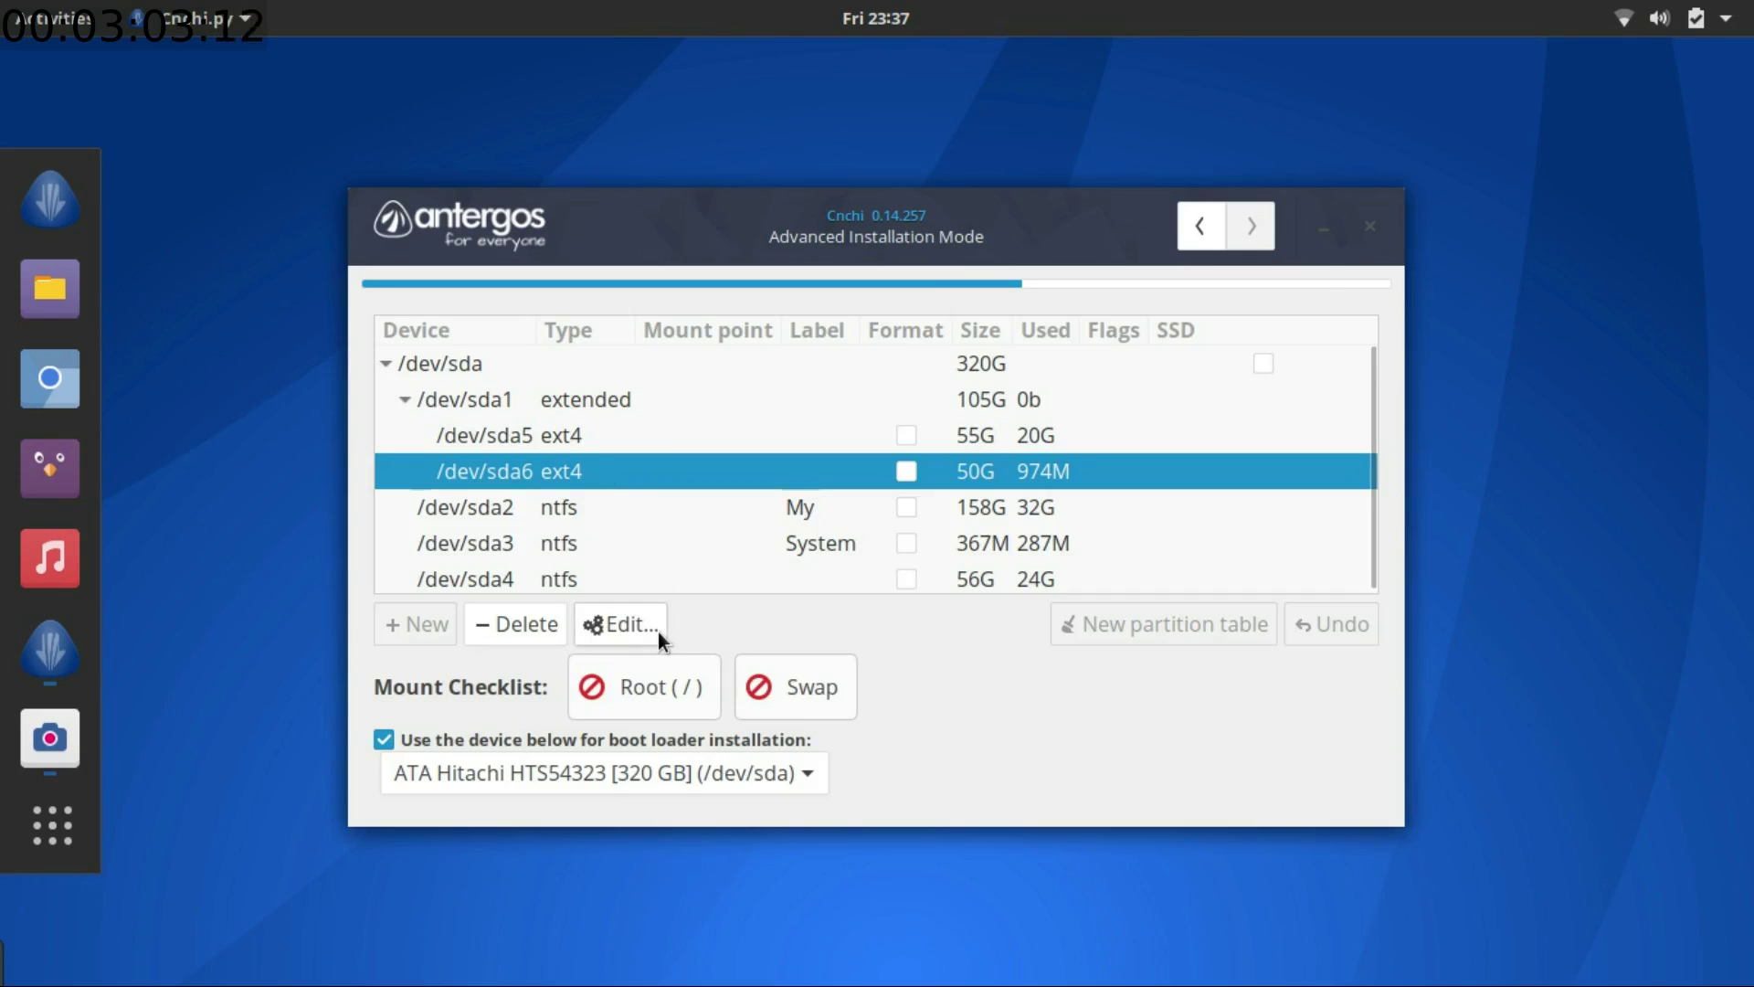
# Step: Set /dev/sda6 to ext4, label 'Antergos', mount point /, formatted, and apply
pyautogui.click(658, 632)
pyautogui.click(895, 436)
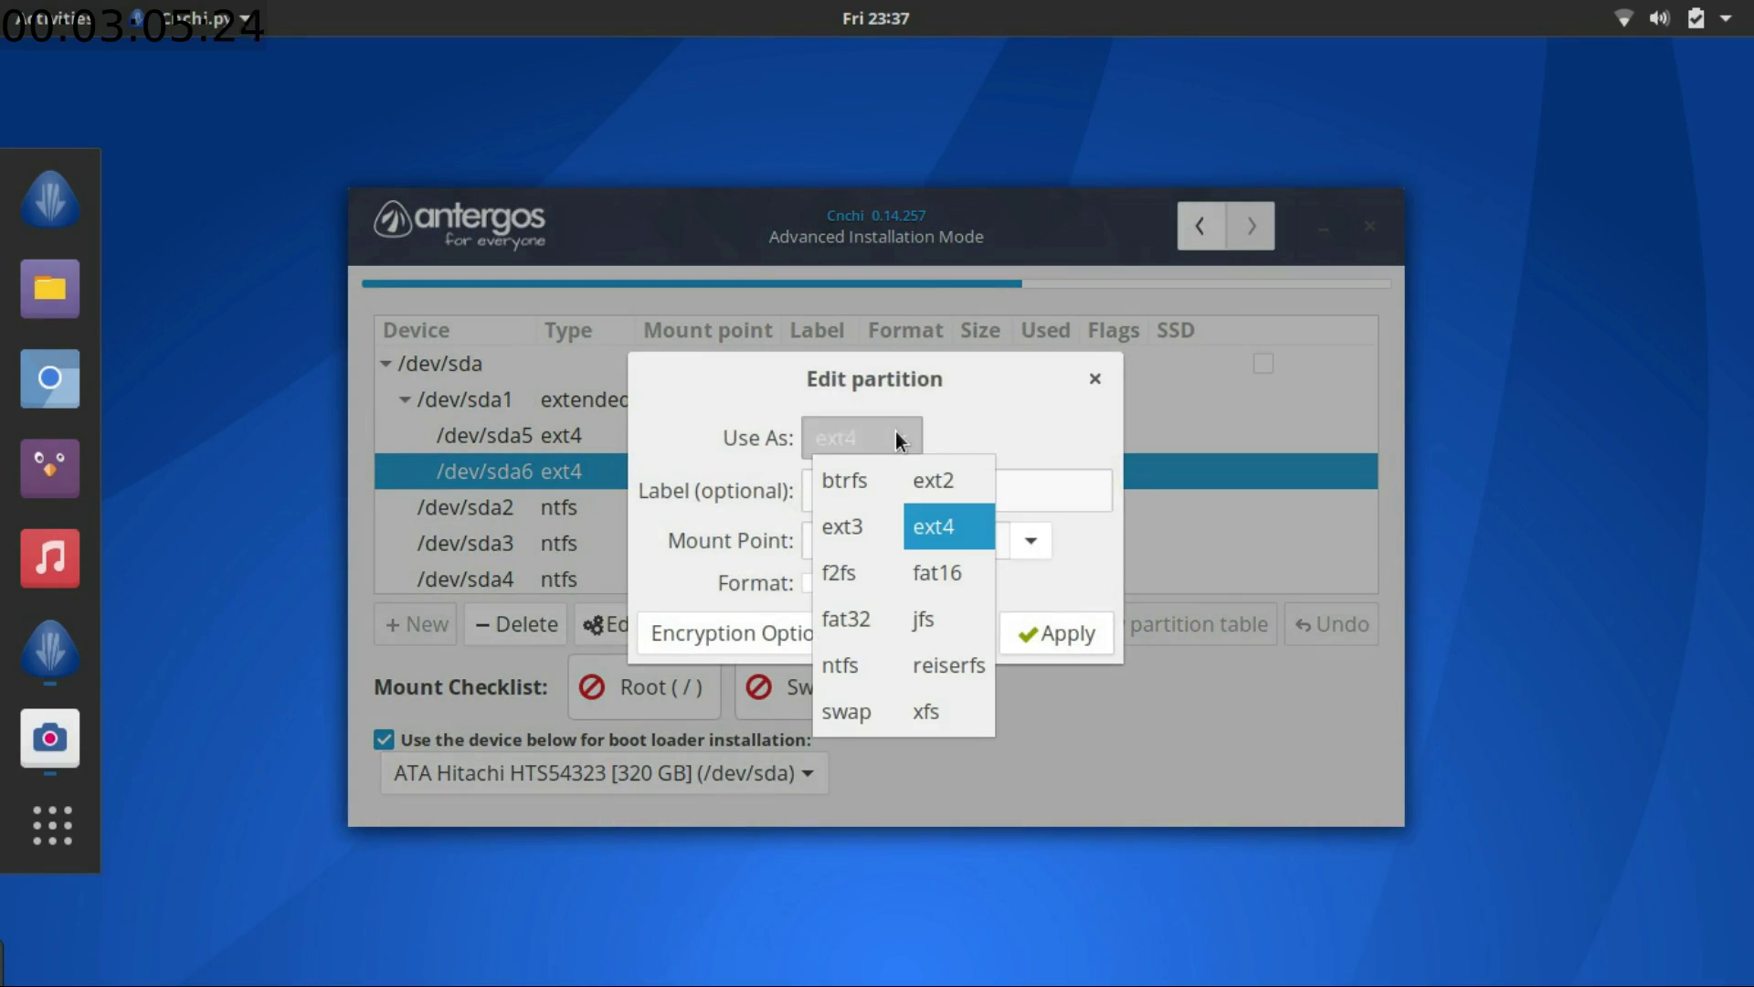
pyautogui.click(950, 517)
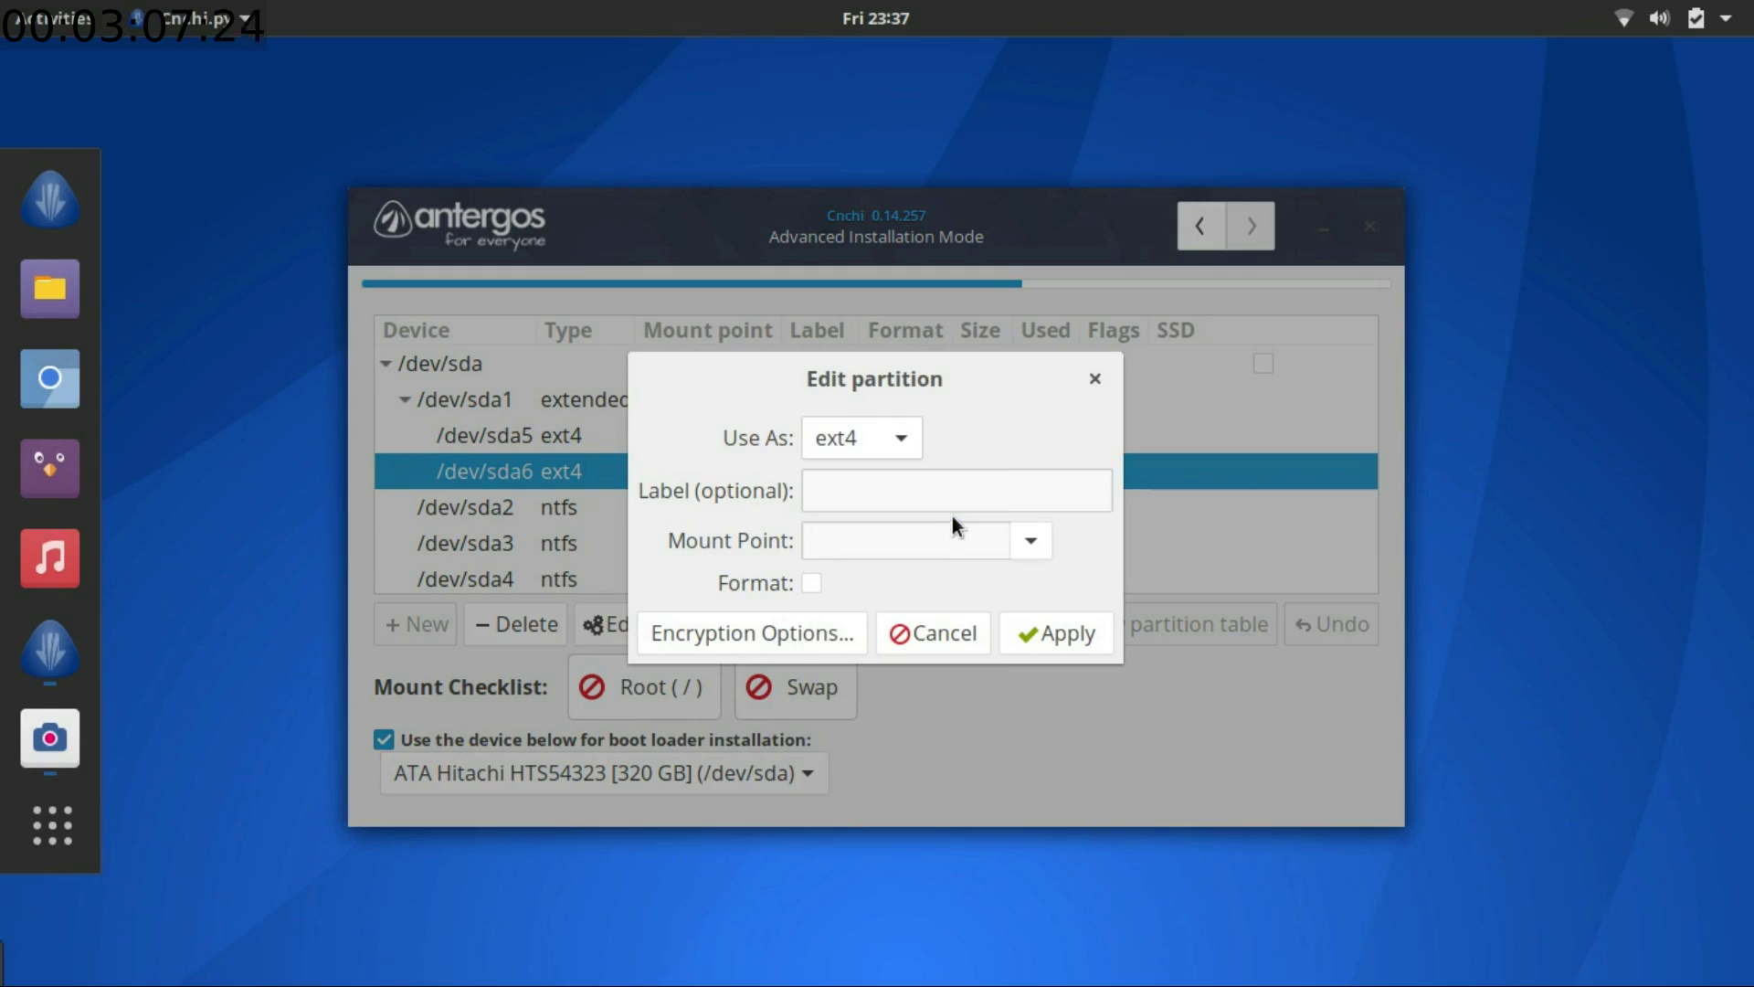
pyautogui.click(966, 497)
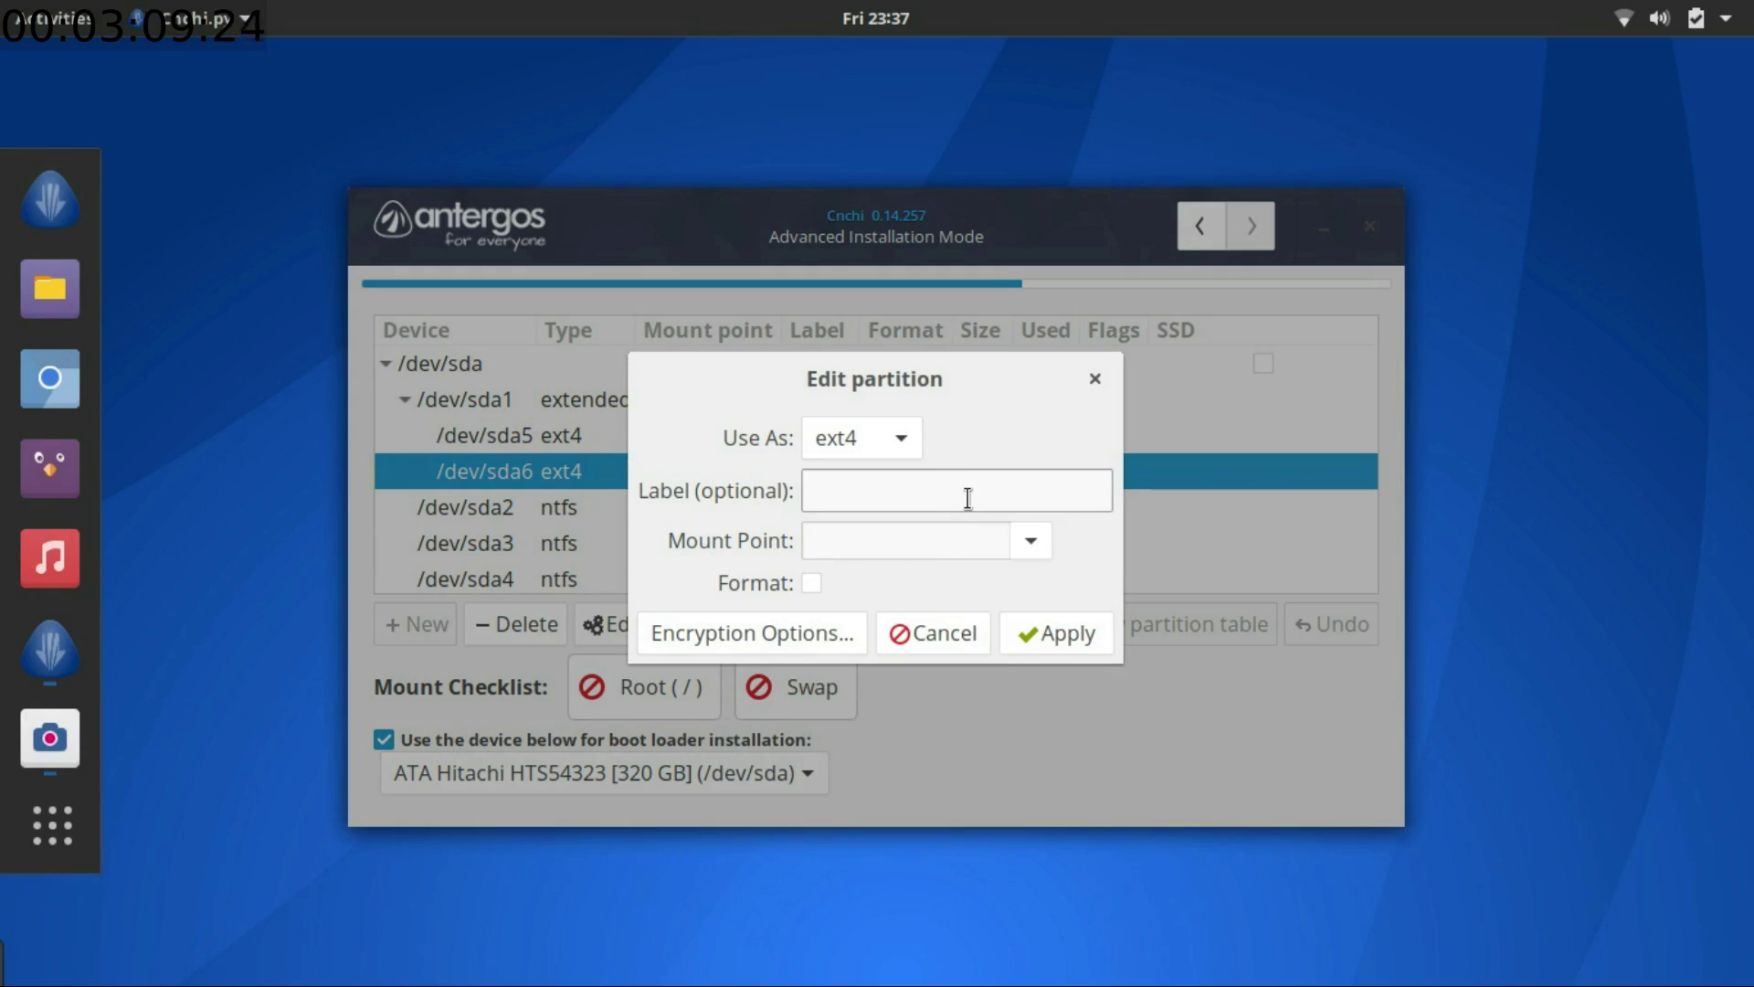
pyautogui.write('Antergos')
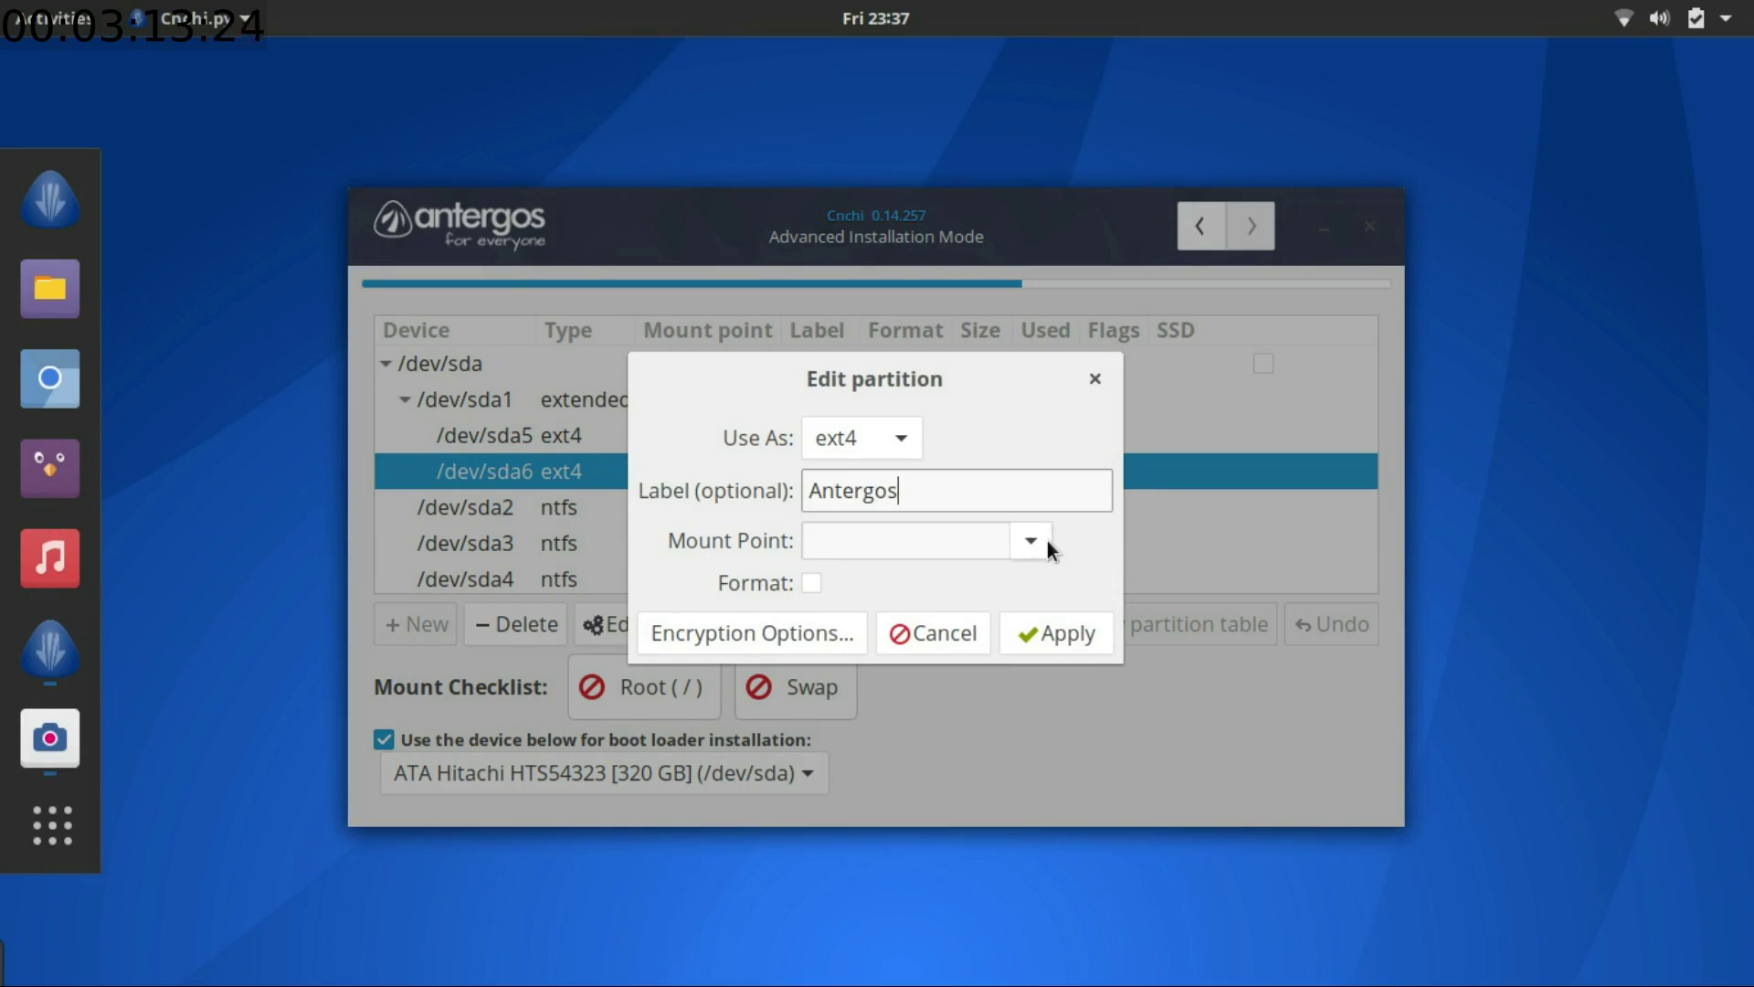
pyautogui.moveTo(951, 388); pyautogui.dragTo(1034, 388)
pyautogui.click(1121, 555)
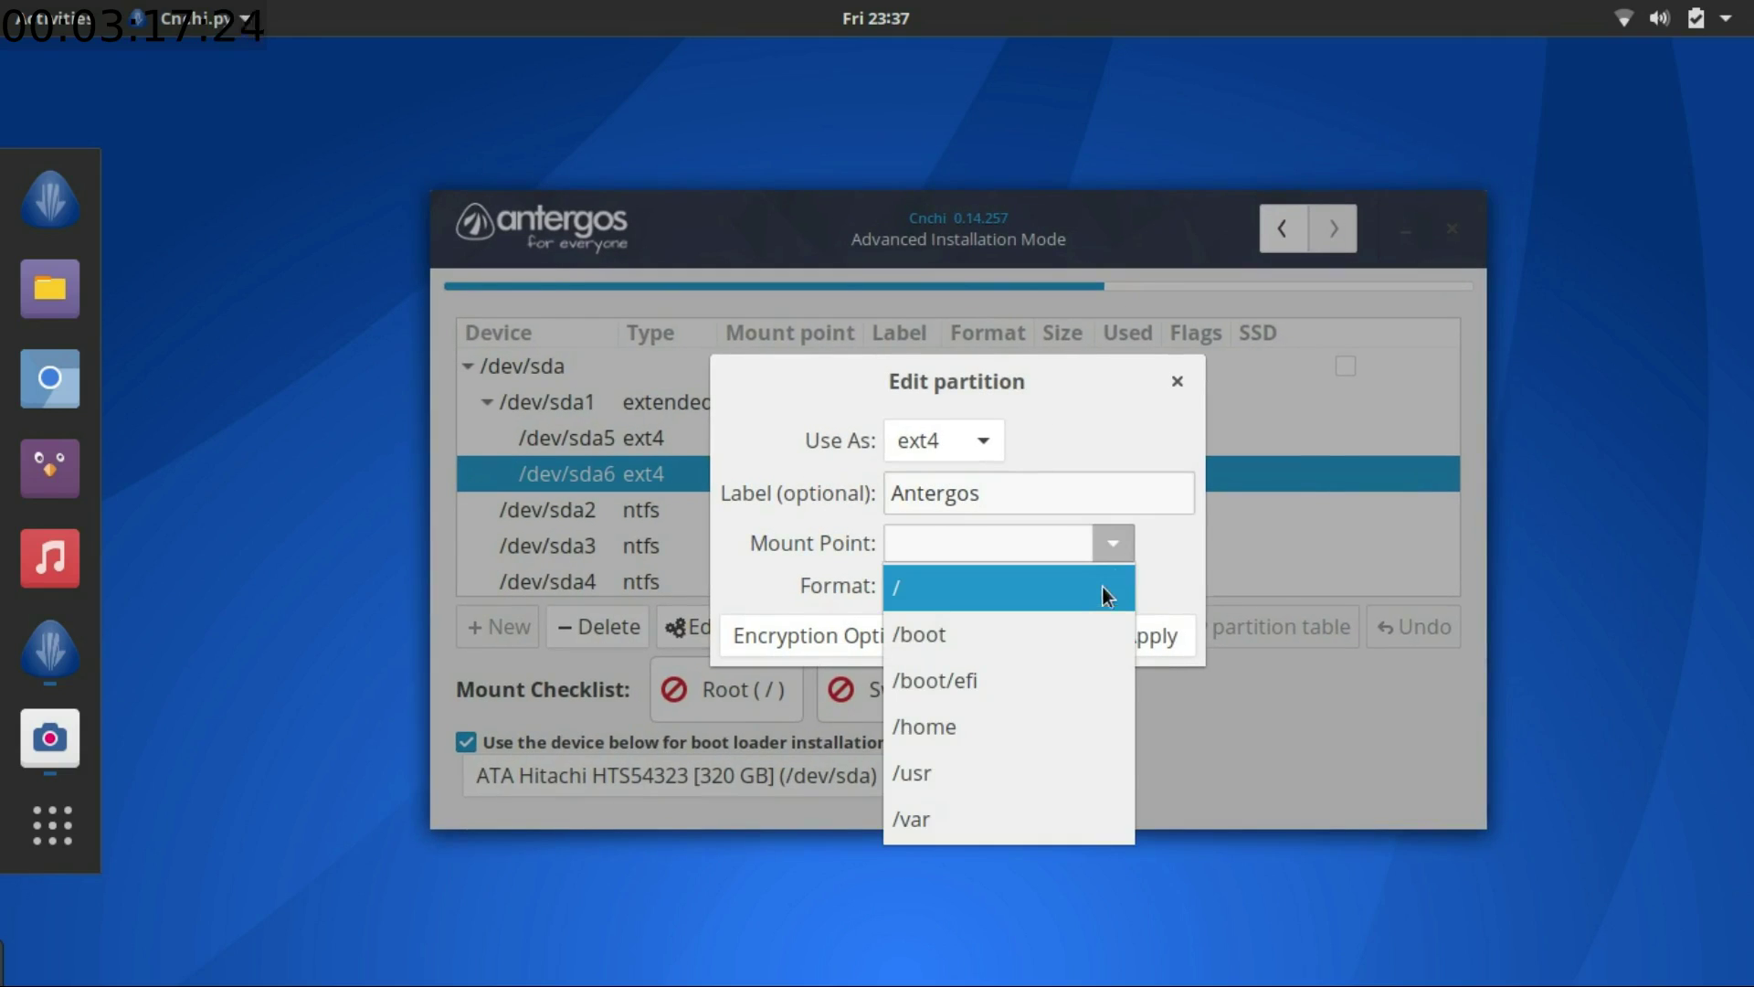
pyautogui.click(1098, 590)
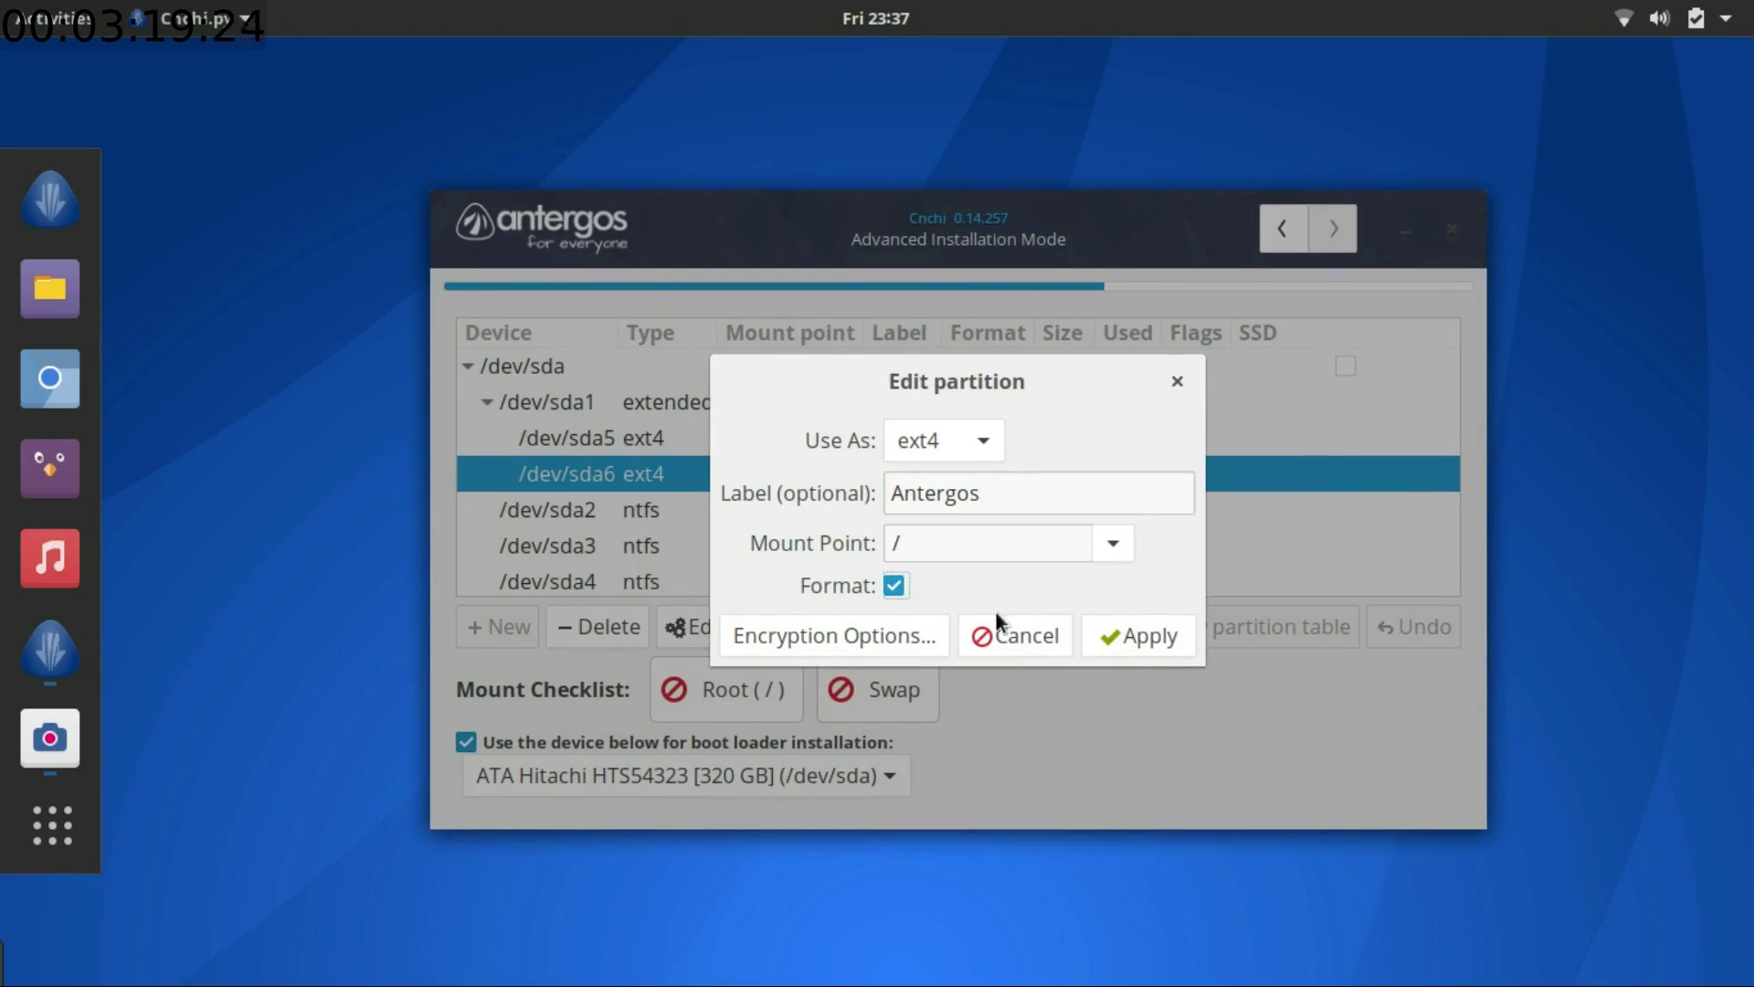
pyautogui.click(1158, 643)
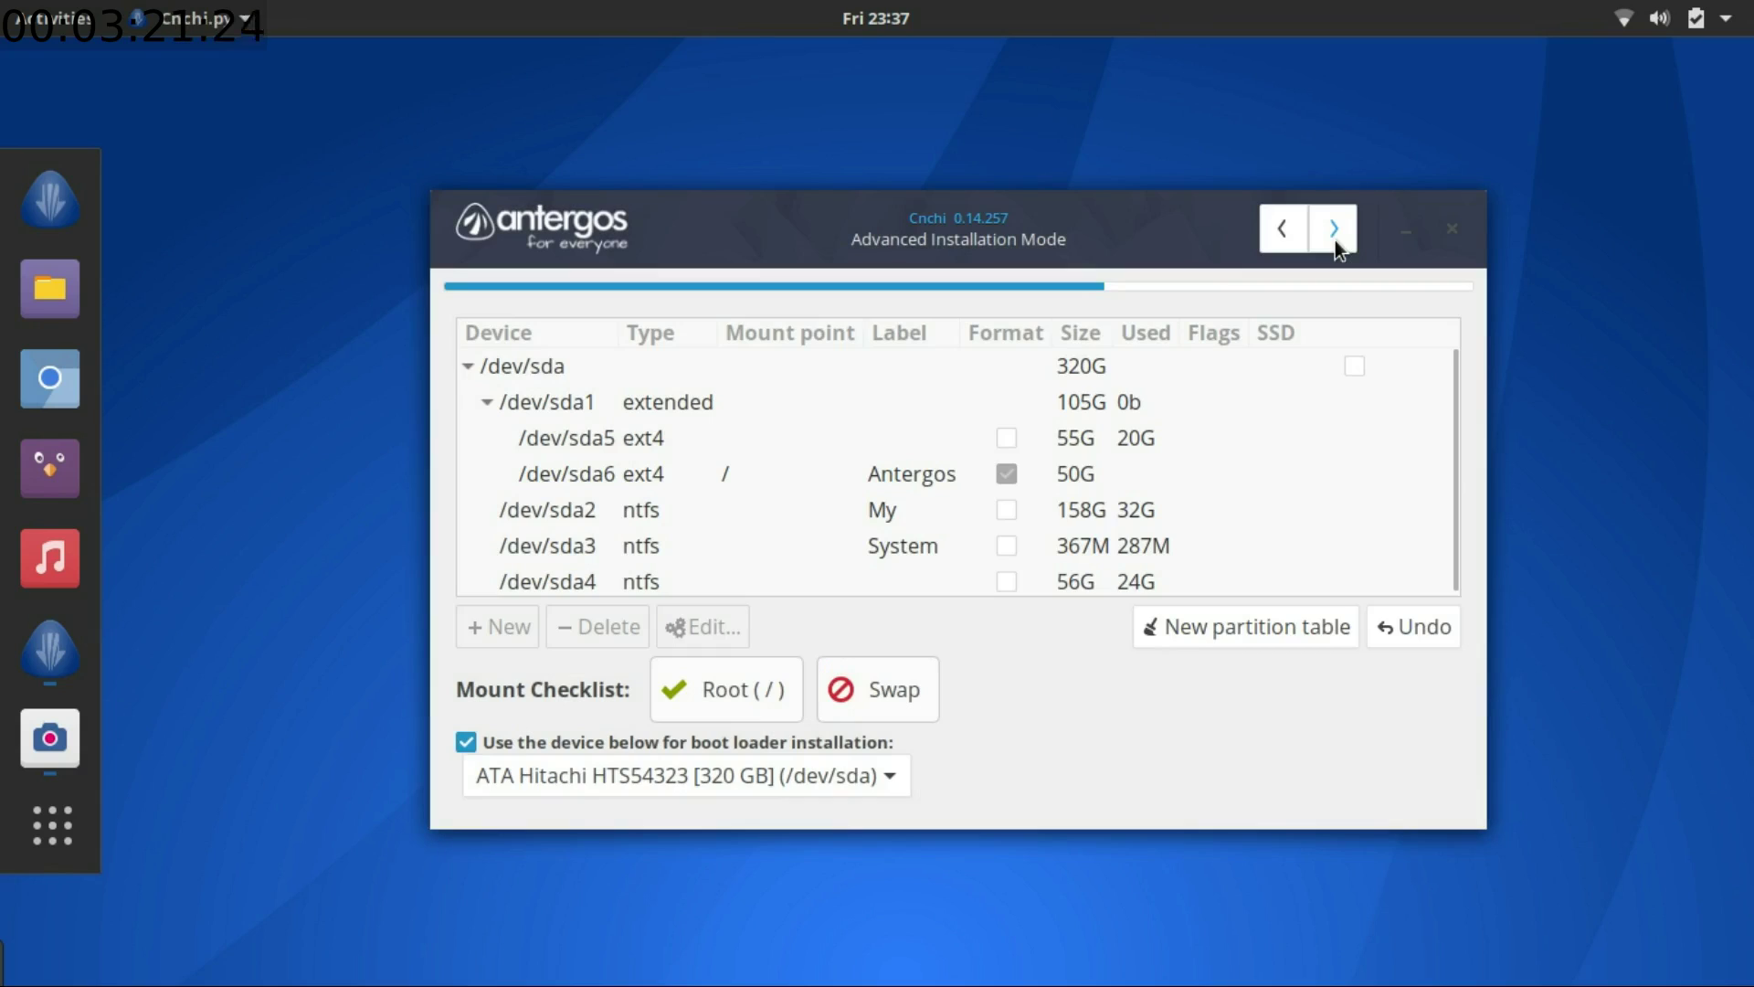
# Step: Accept the installation summary and confirm starting the Antergos installation
pyautogui.click(1335, 243)
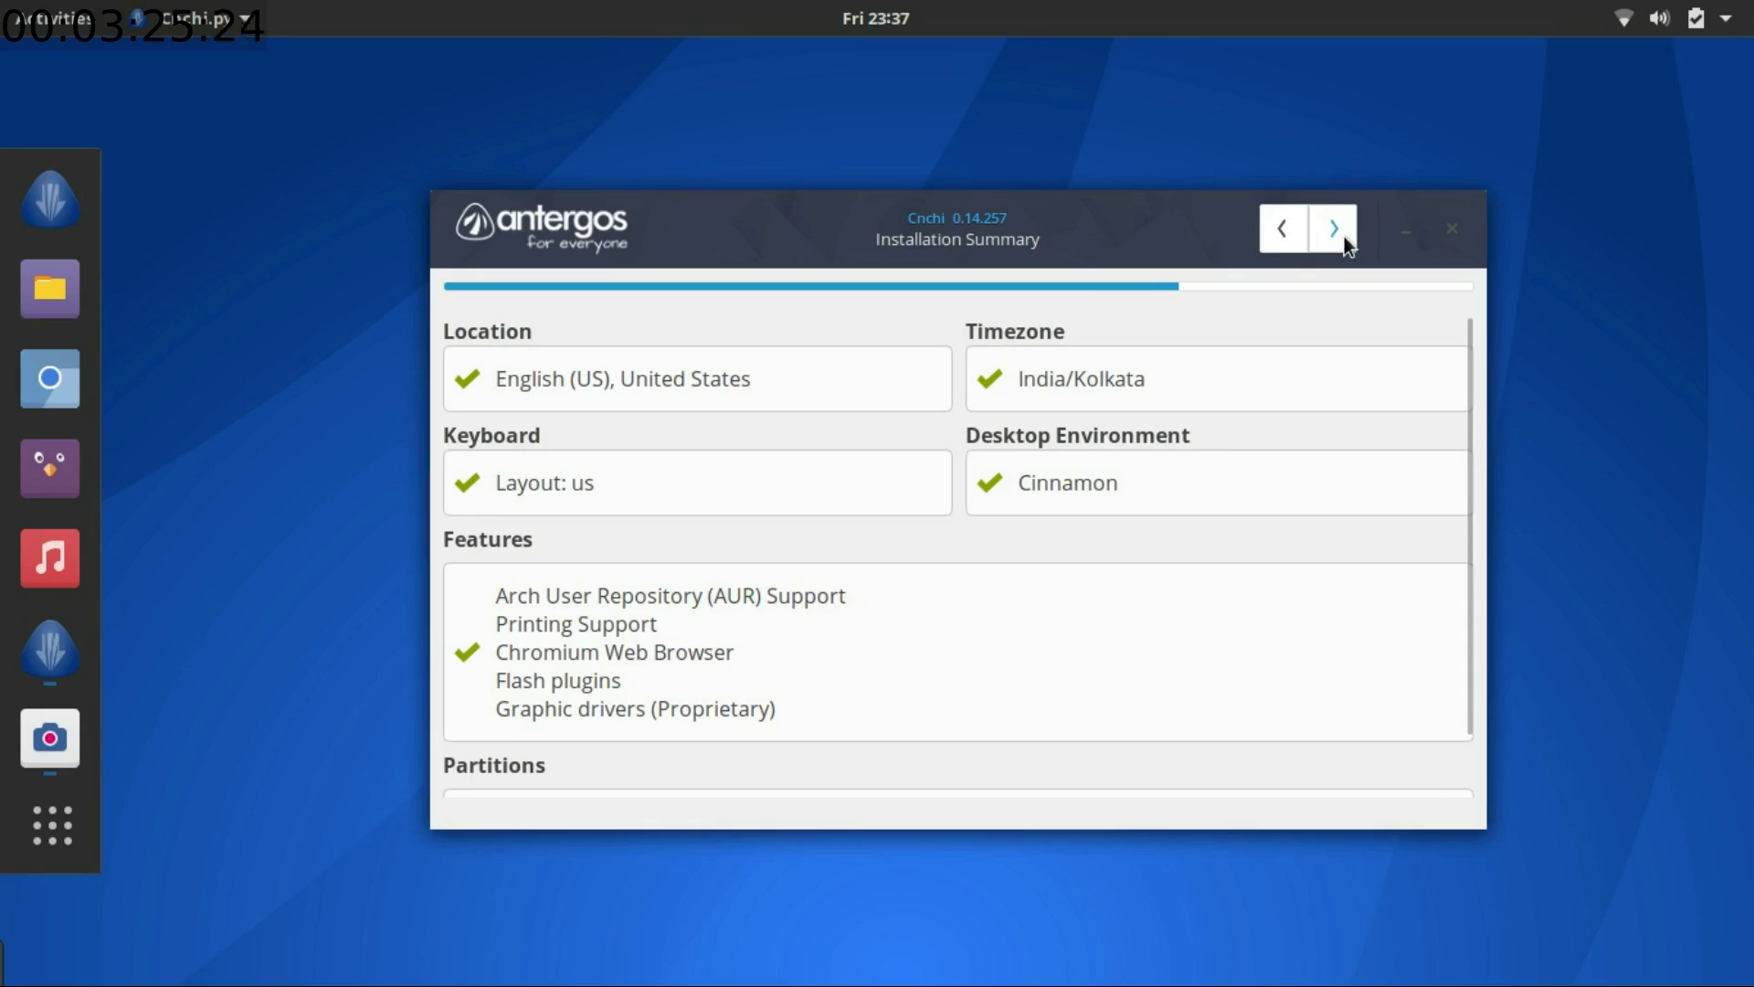
pyautogui.click(1345, 237)
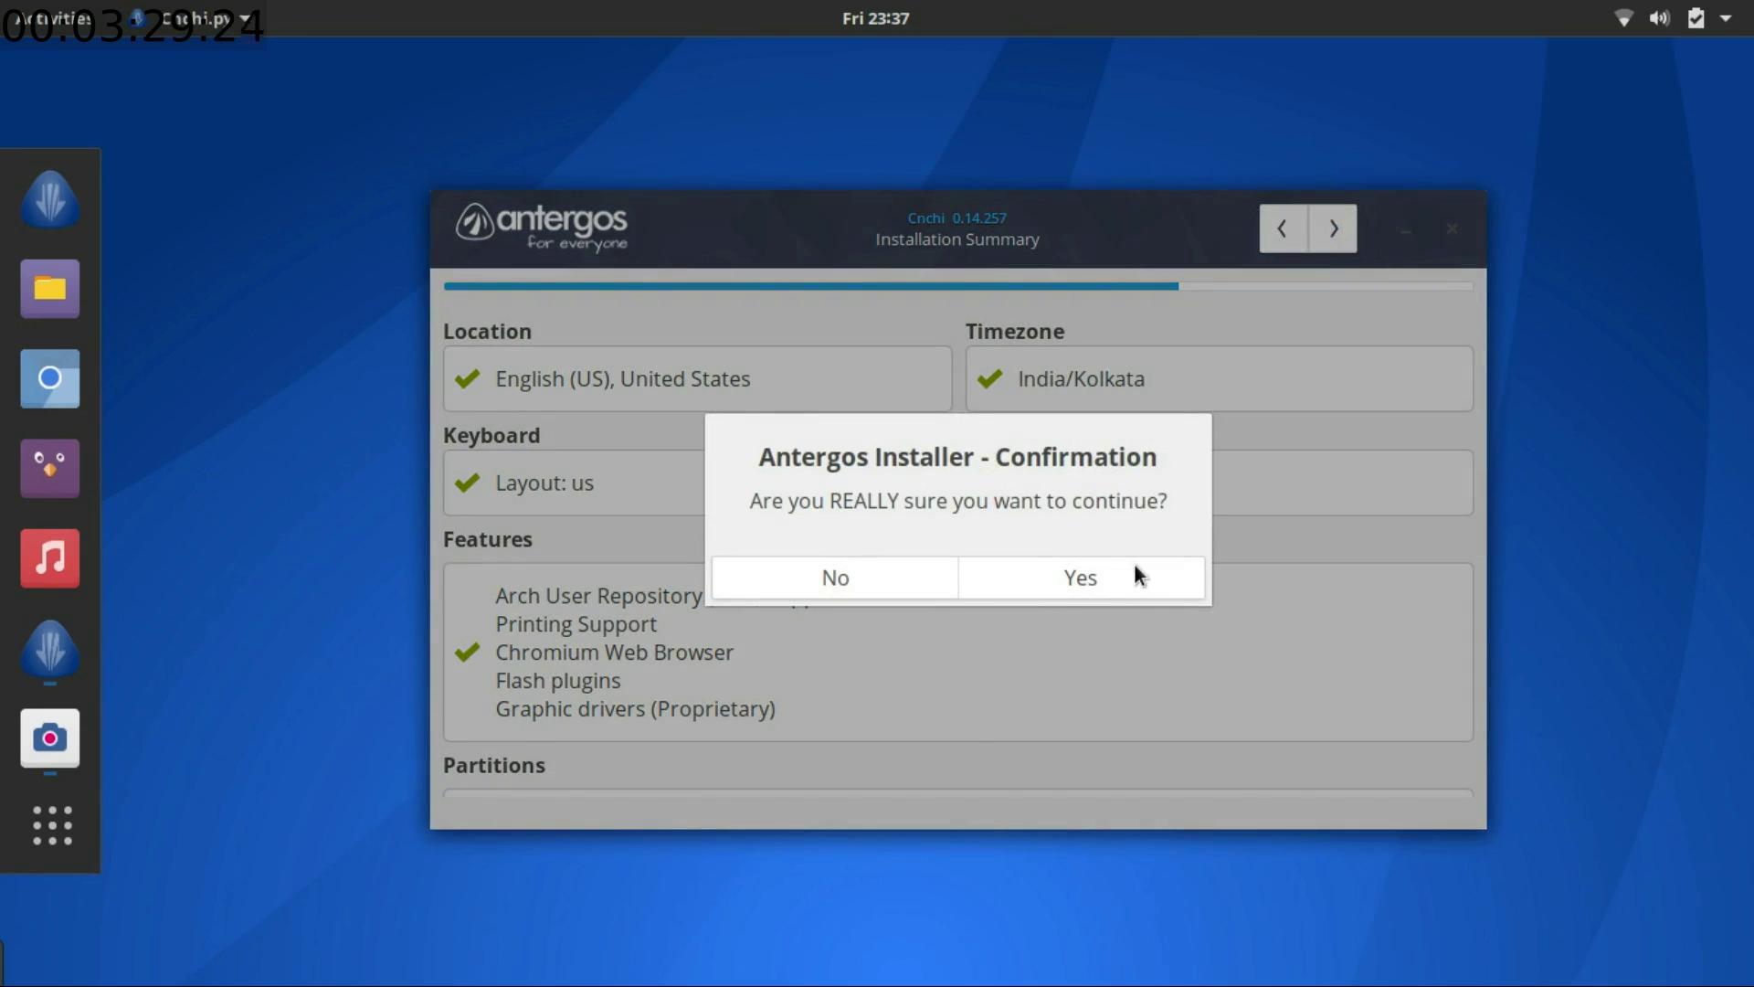
pyautogui.click(1135, 571)
pyautogui.click(1086, 393)
pyautogui.write('A')
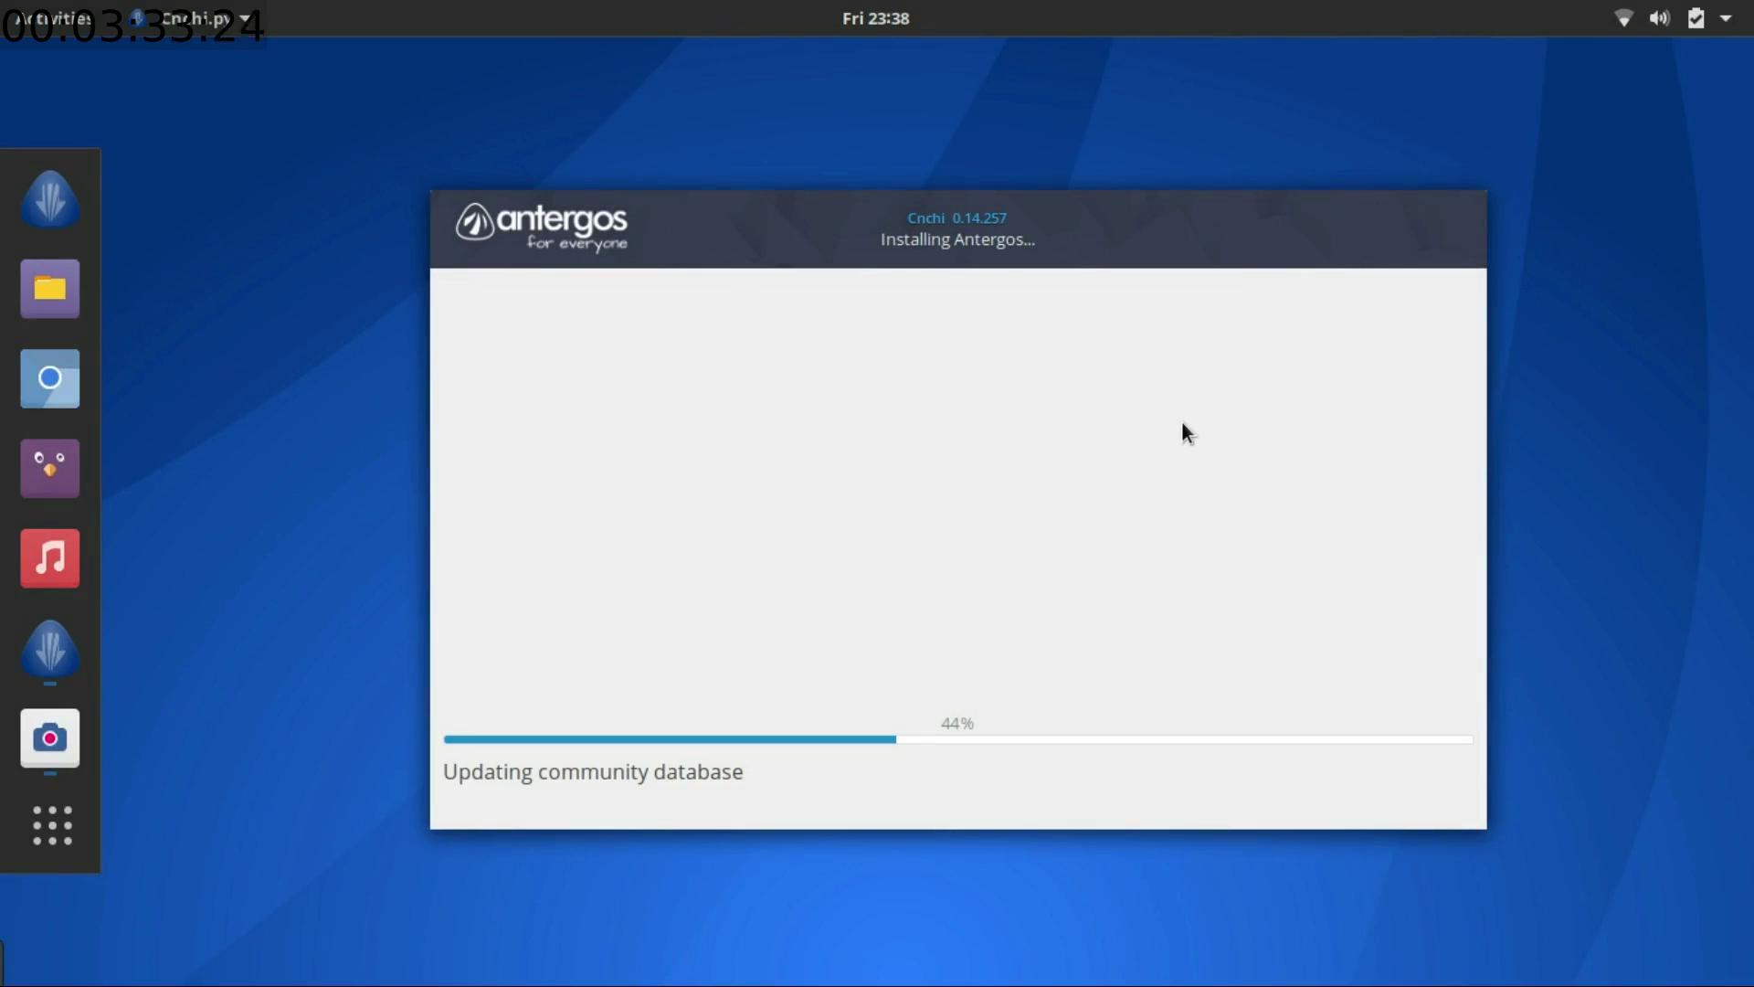